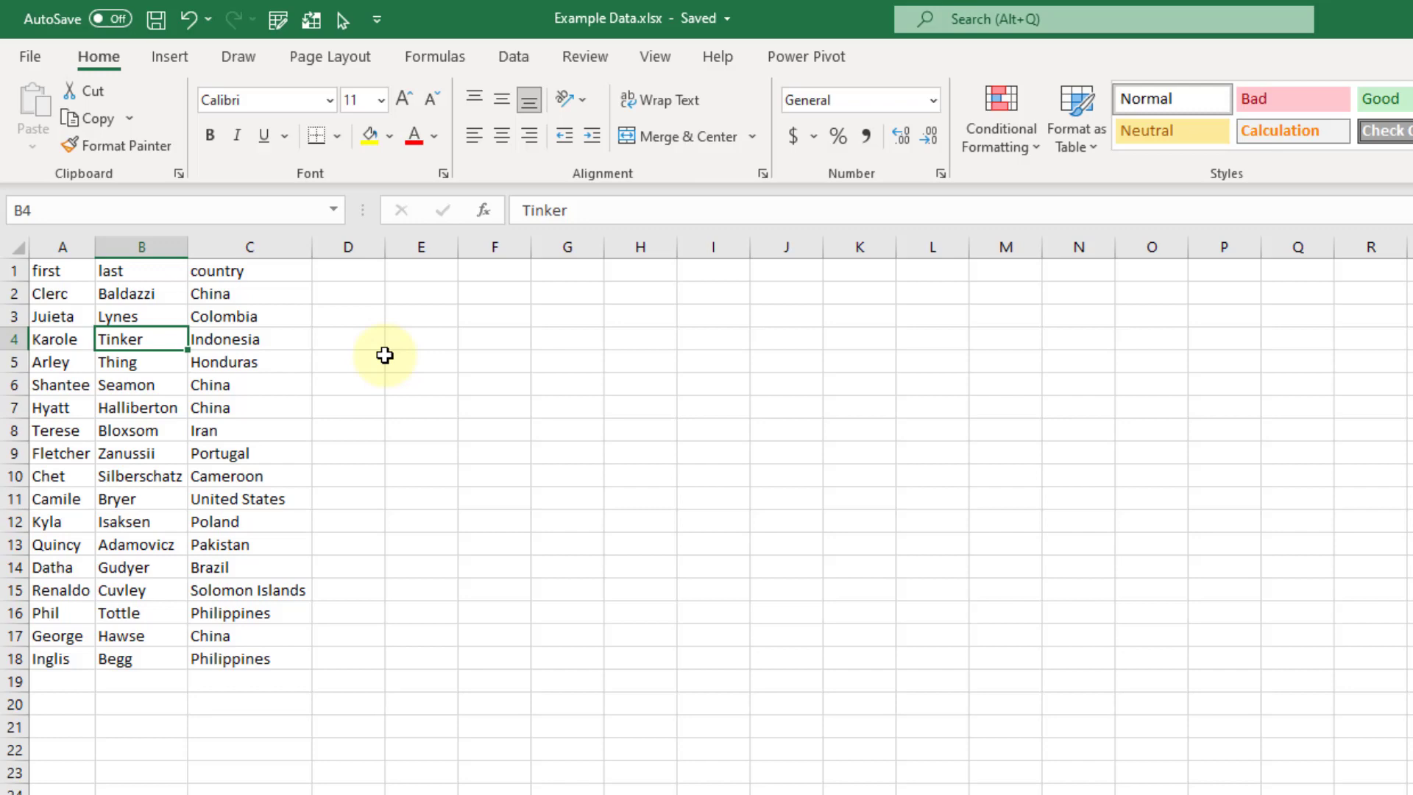
# Page through the name and country sheets of Example Data.xlsx with Ctrl+PgDn.
pyautogui.hotkey('ctrl', 'pagedown')
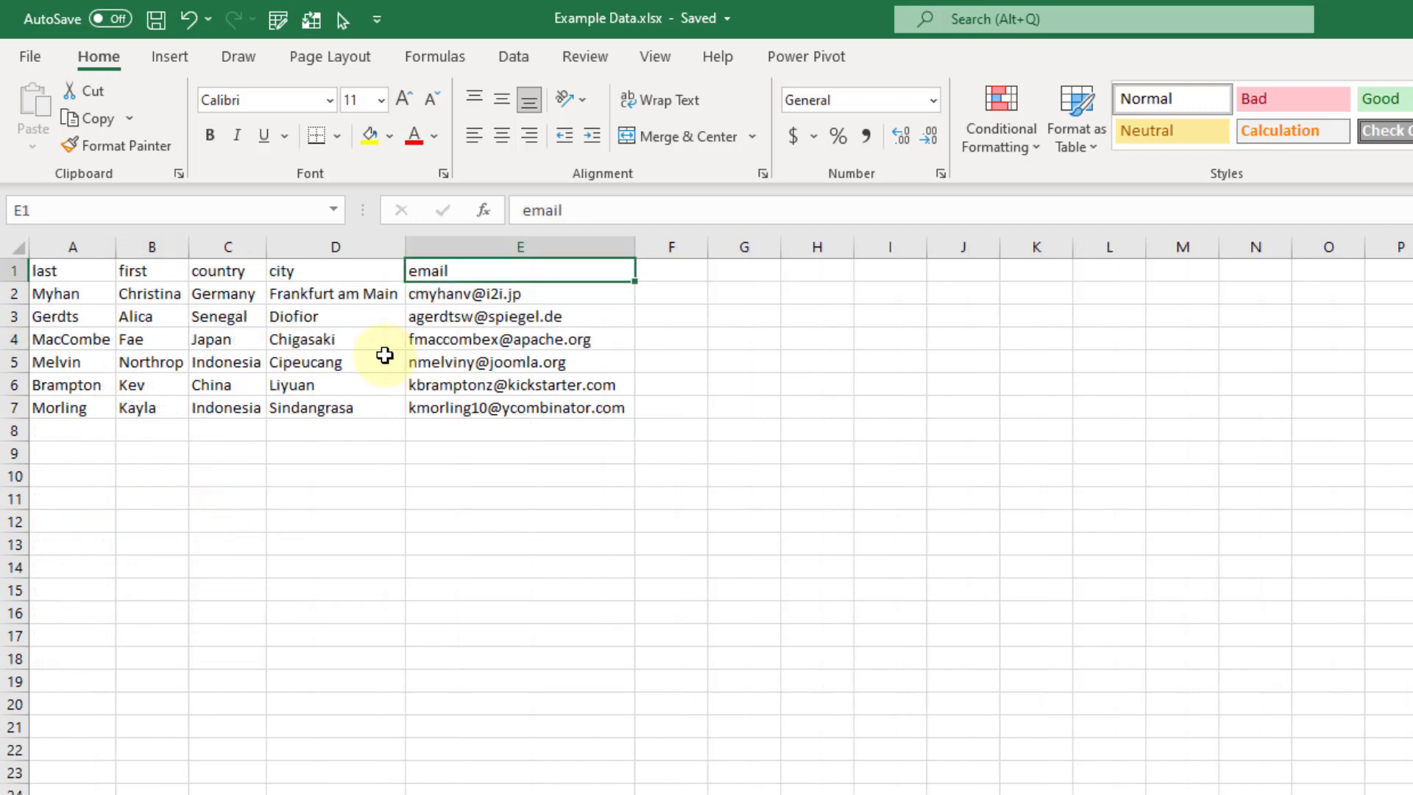
pyautogui.hotkey('ctrl', 'pagedown')
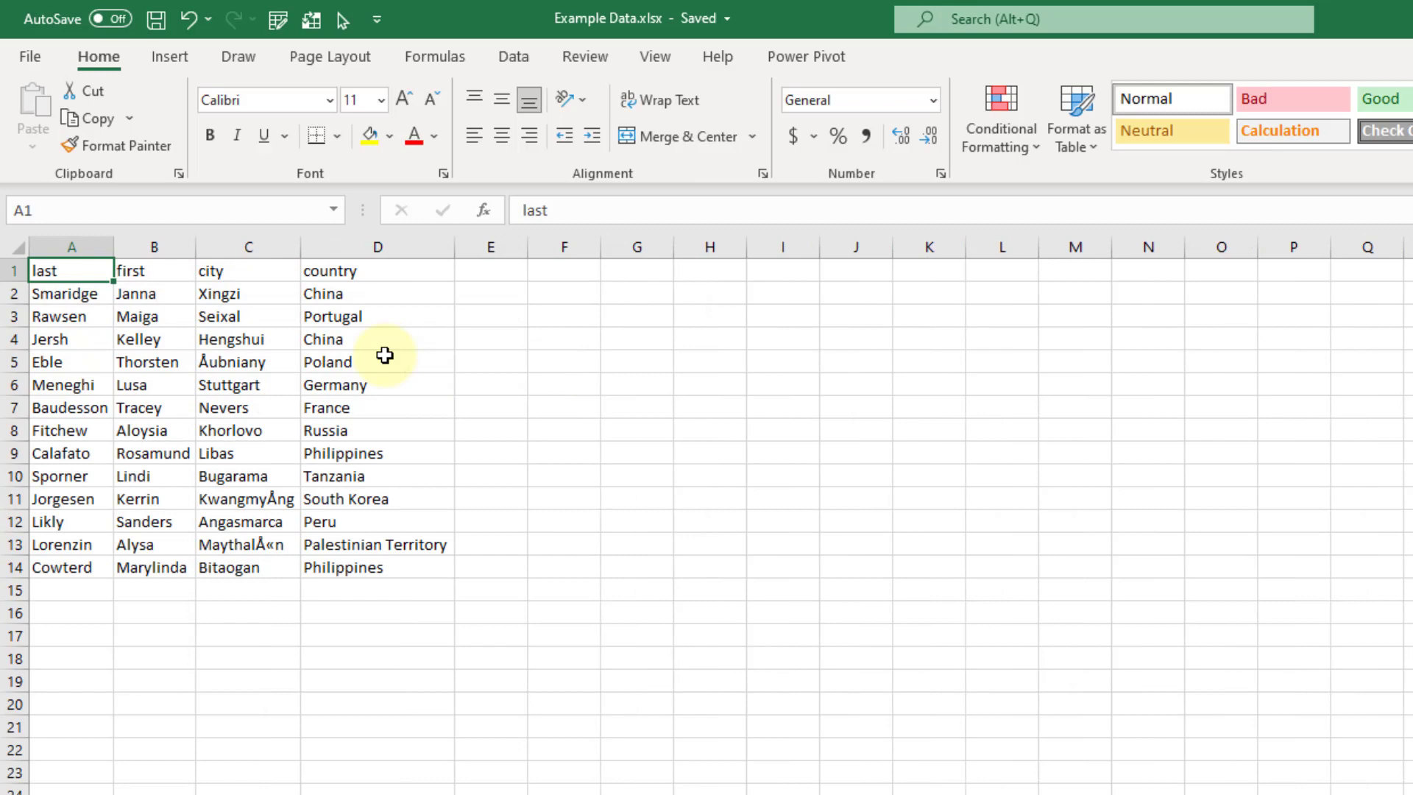
pyautogui.hotkey('ctrl', 'pagedown')
pyautogui.hotkey('ctrl', 'pagedown')
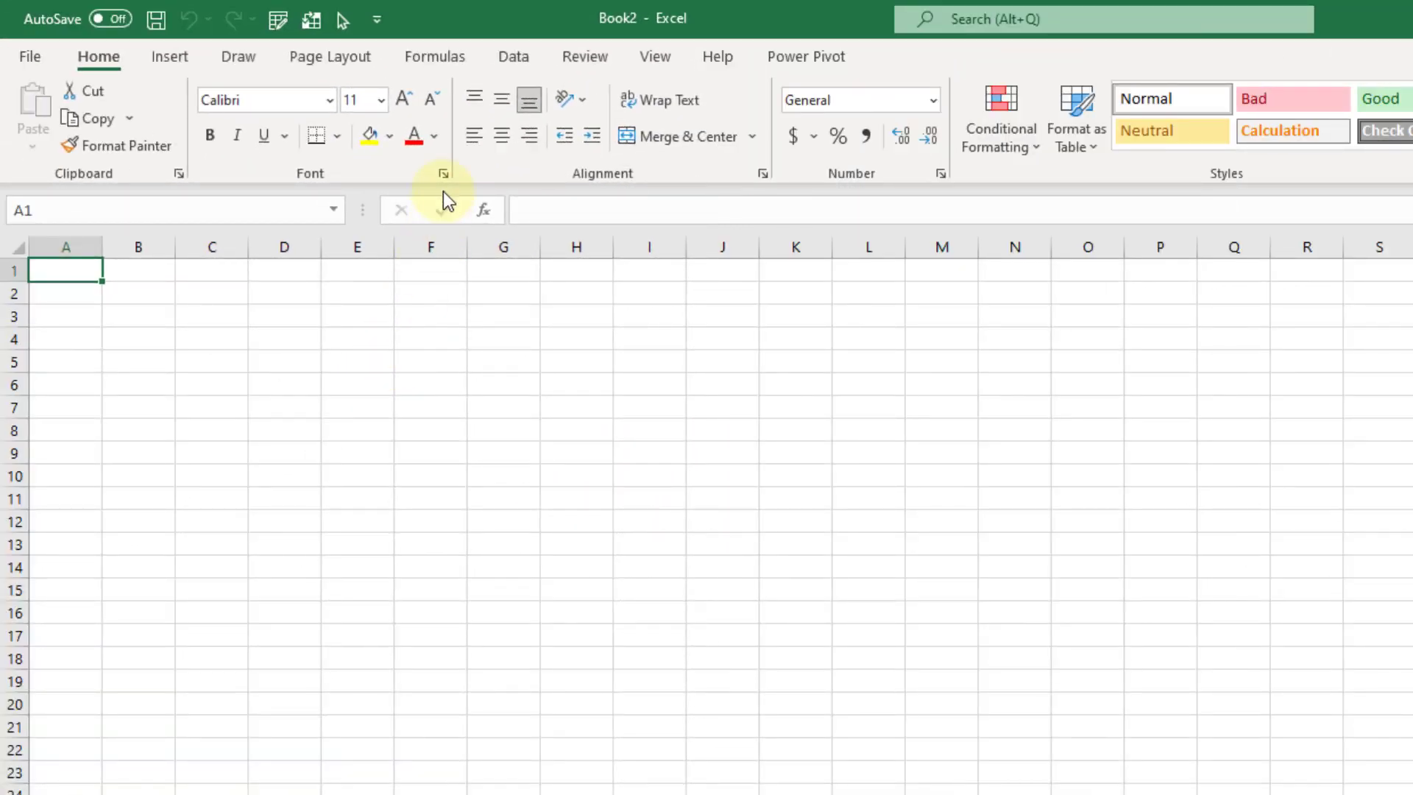
# Import from workbook: select Example Data.xlsx on the Desktop via Get Data > From File.
pyautogui.click(509, 59)
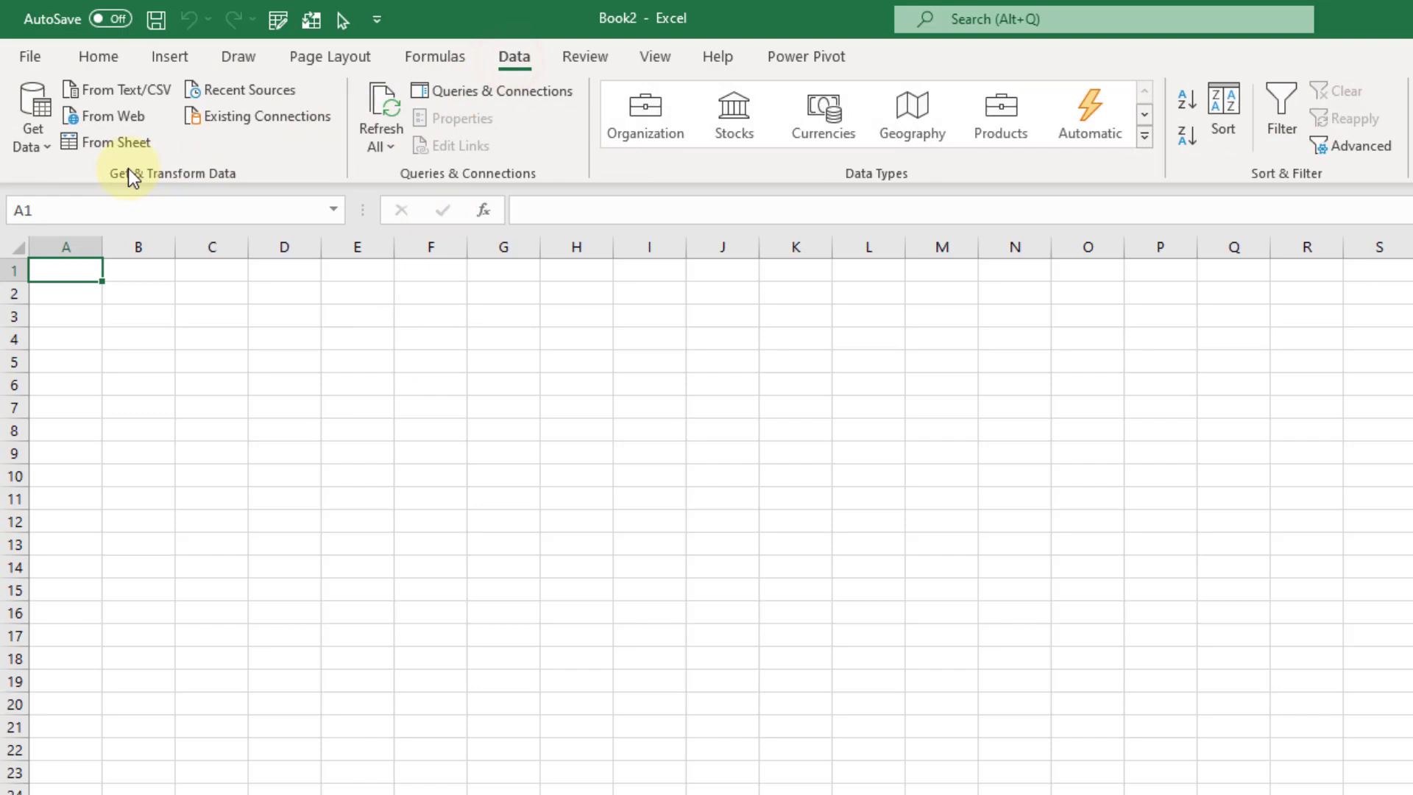
pyautogui.click(45, 147)
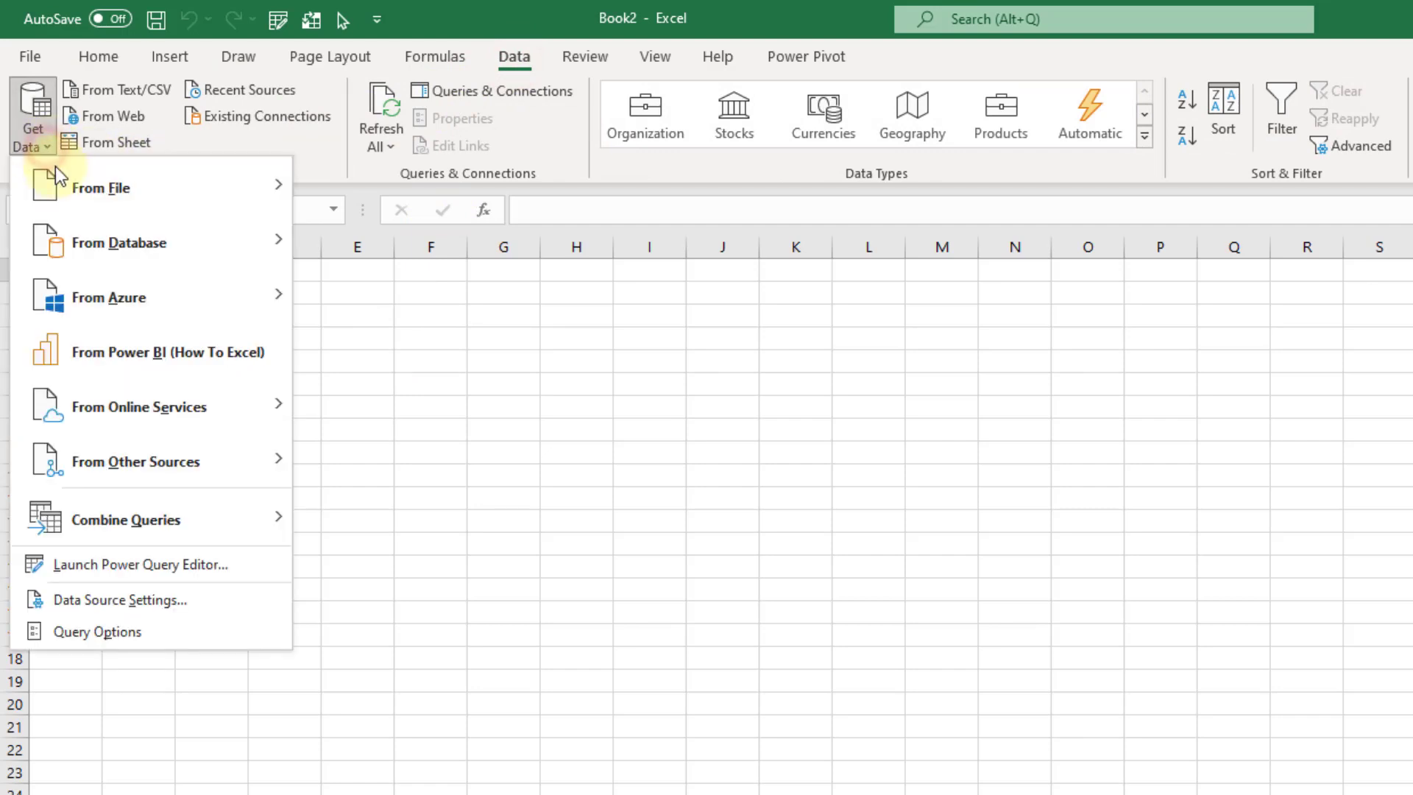
pyautogui.moveTo(63, 186)
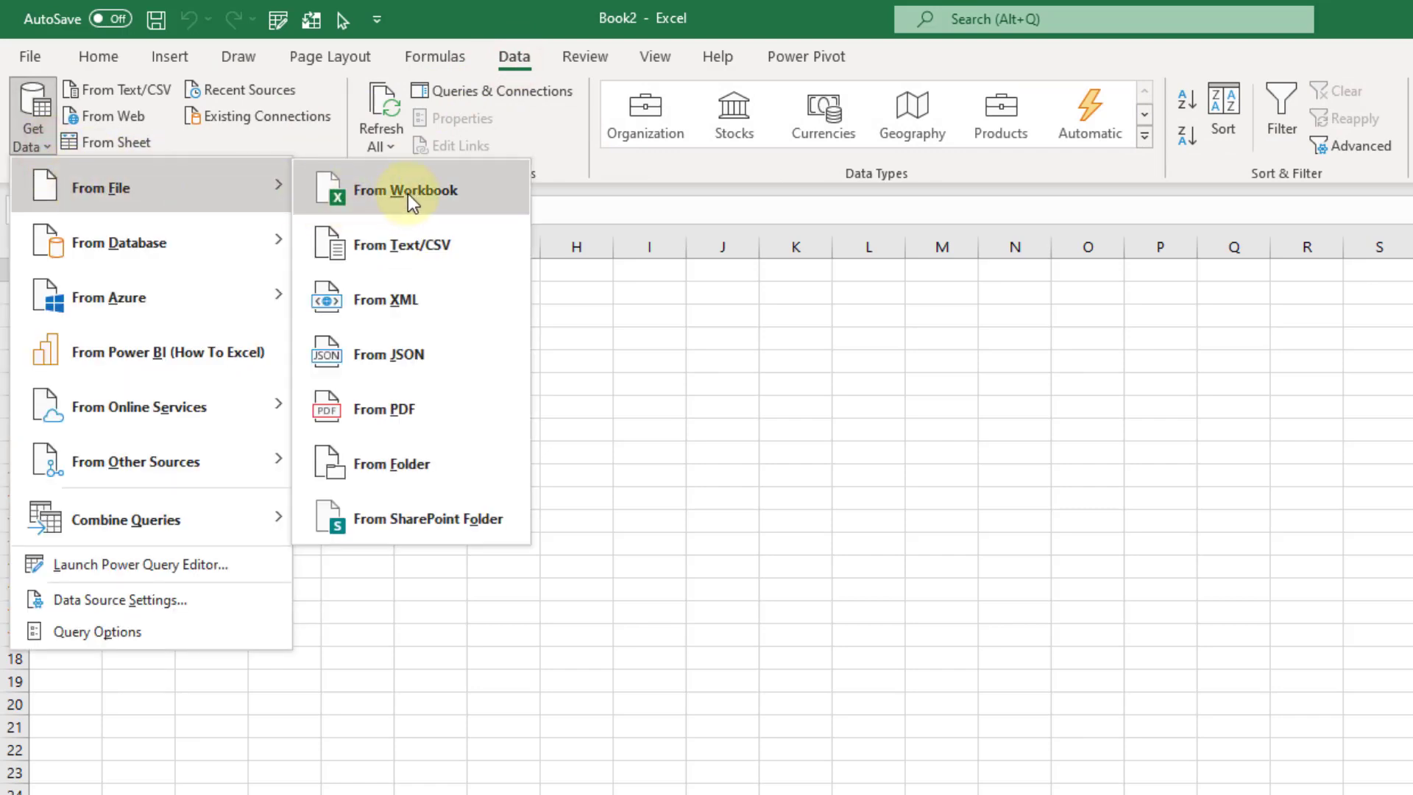
pyautogui.click(444, 193)
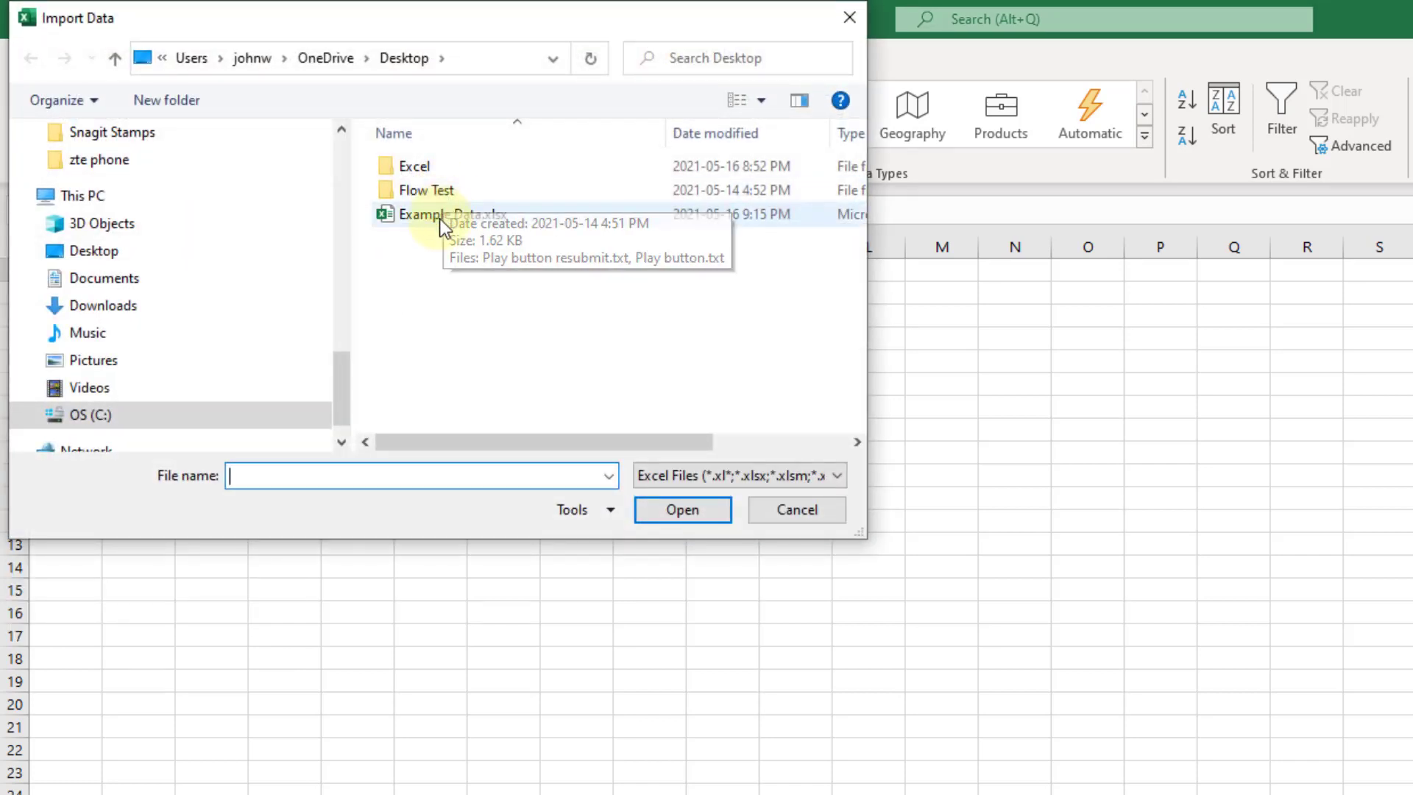
pyautogui.moveTo(342, 361); pyautogui.dragTo(347, 141)
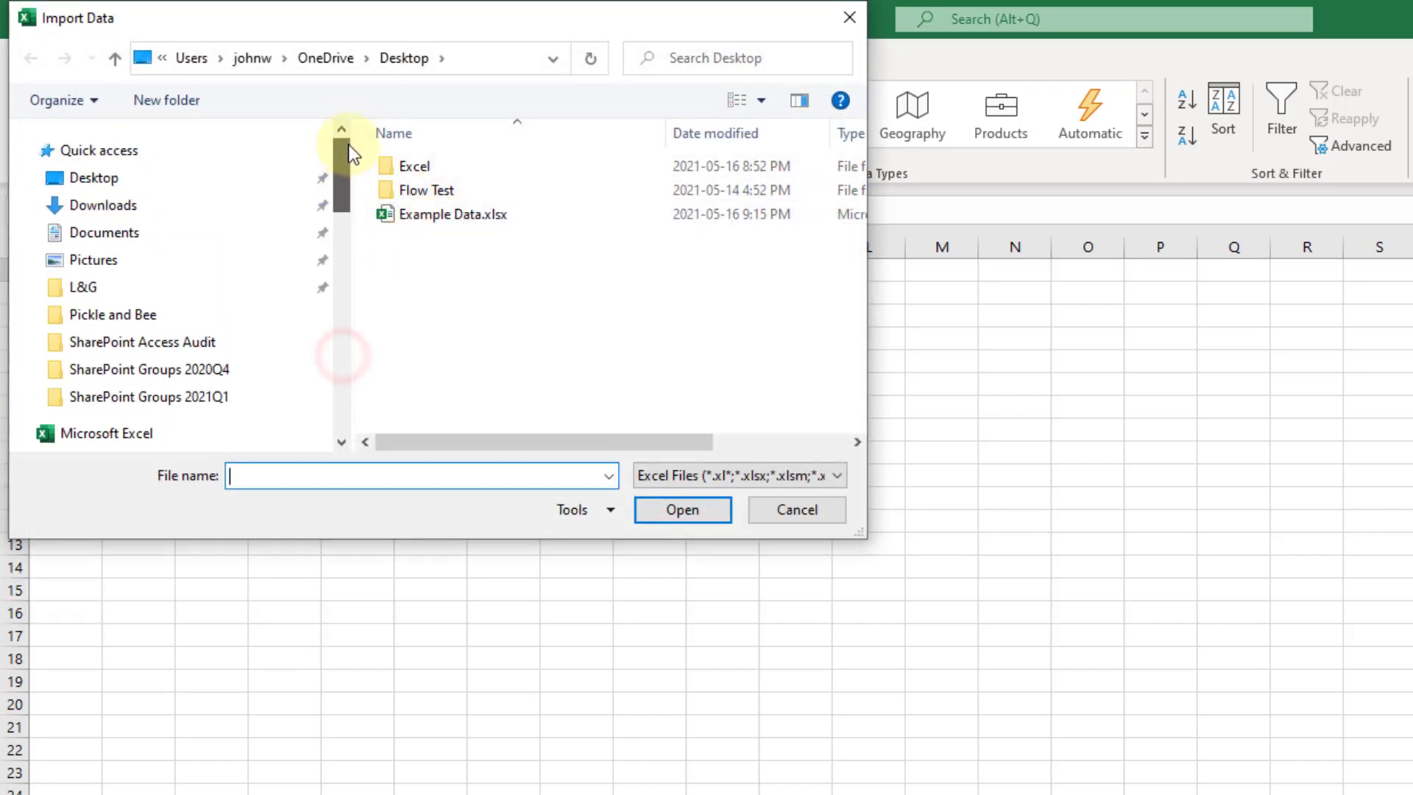
pyautogui.click(174, 176)
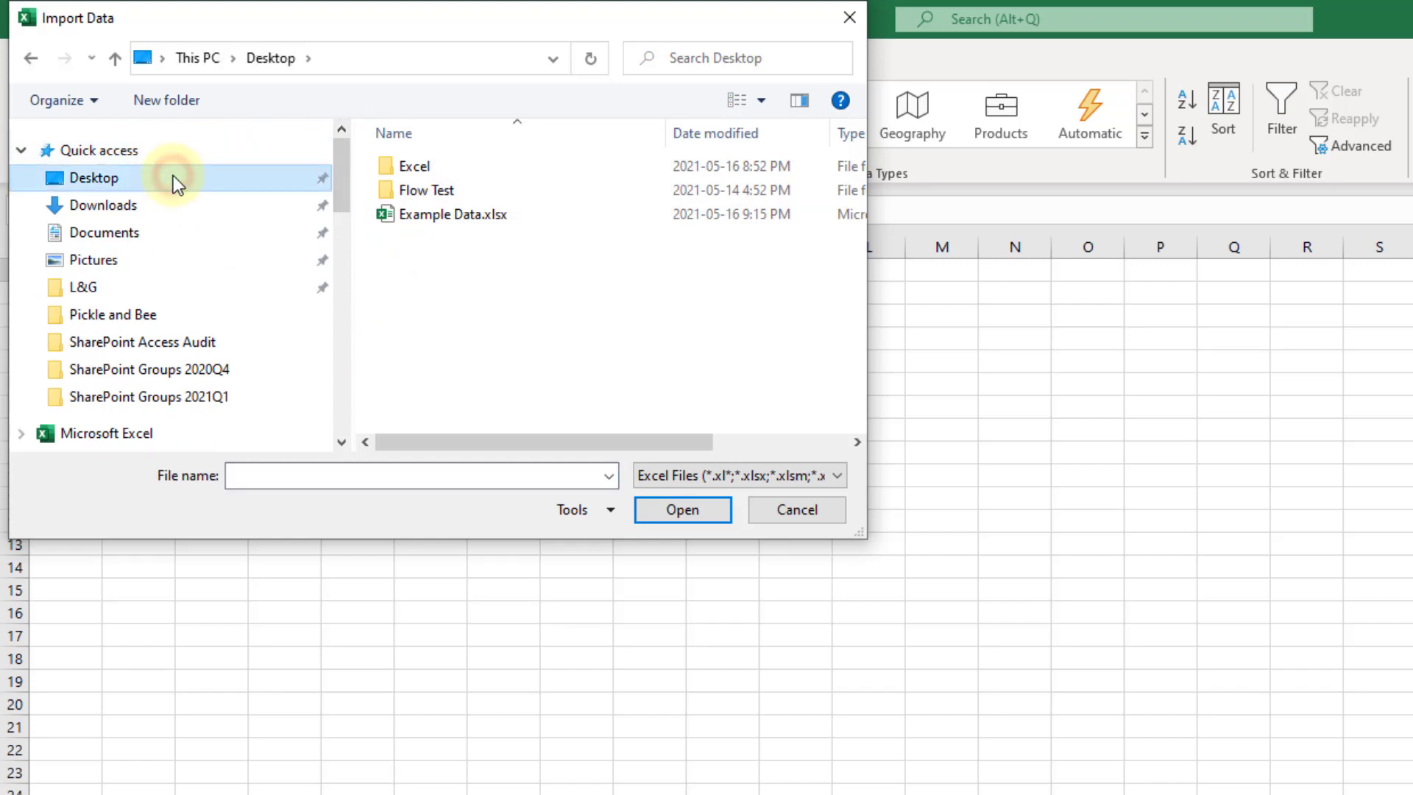
pyautogui.click(387, 215)
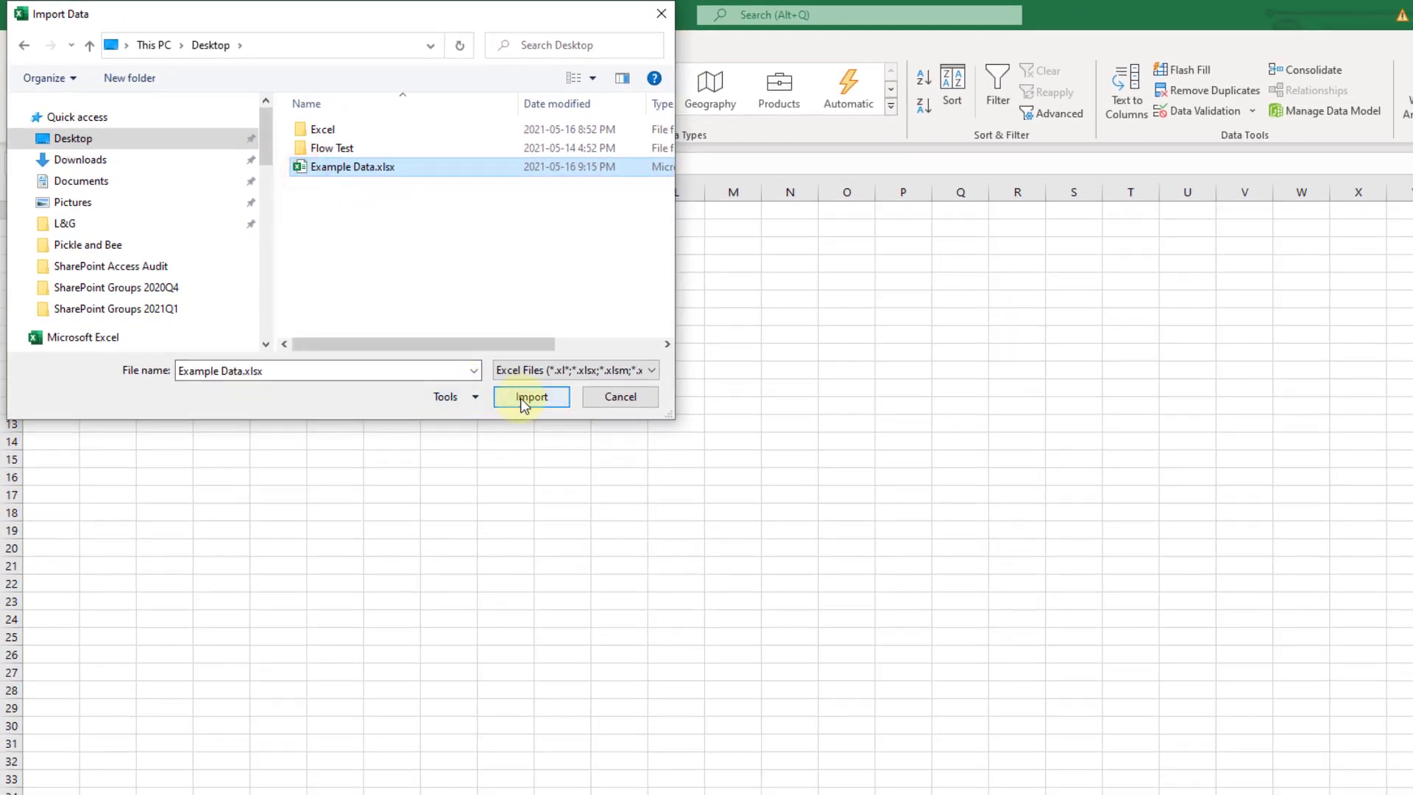
pyautogui.click(558, 424)
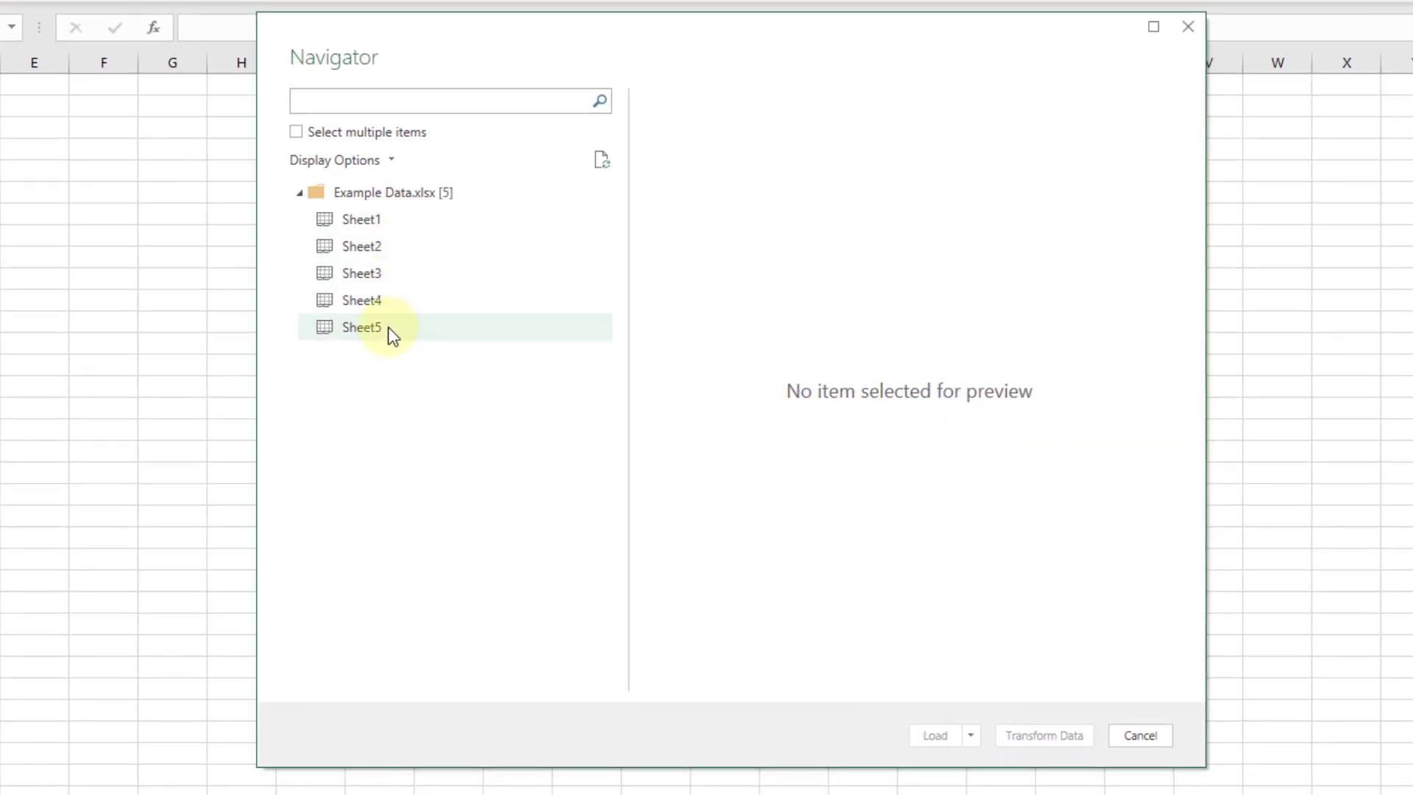
# Enable multiple-item selection in Navigator, tick Sheet1 through Sheet5, and preview Sheet4.
pyautogui.click(297, 134)
pyautogui.click(323, 219)
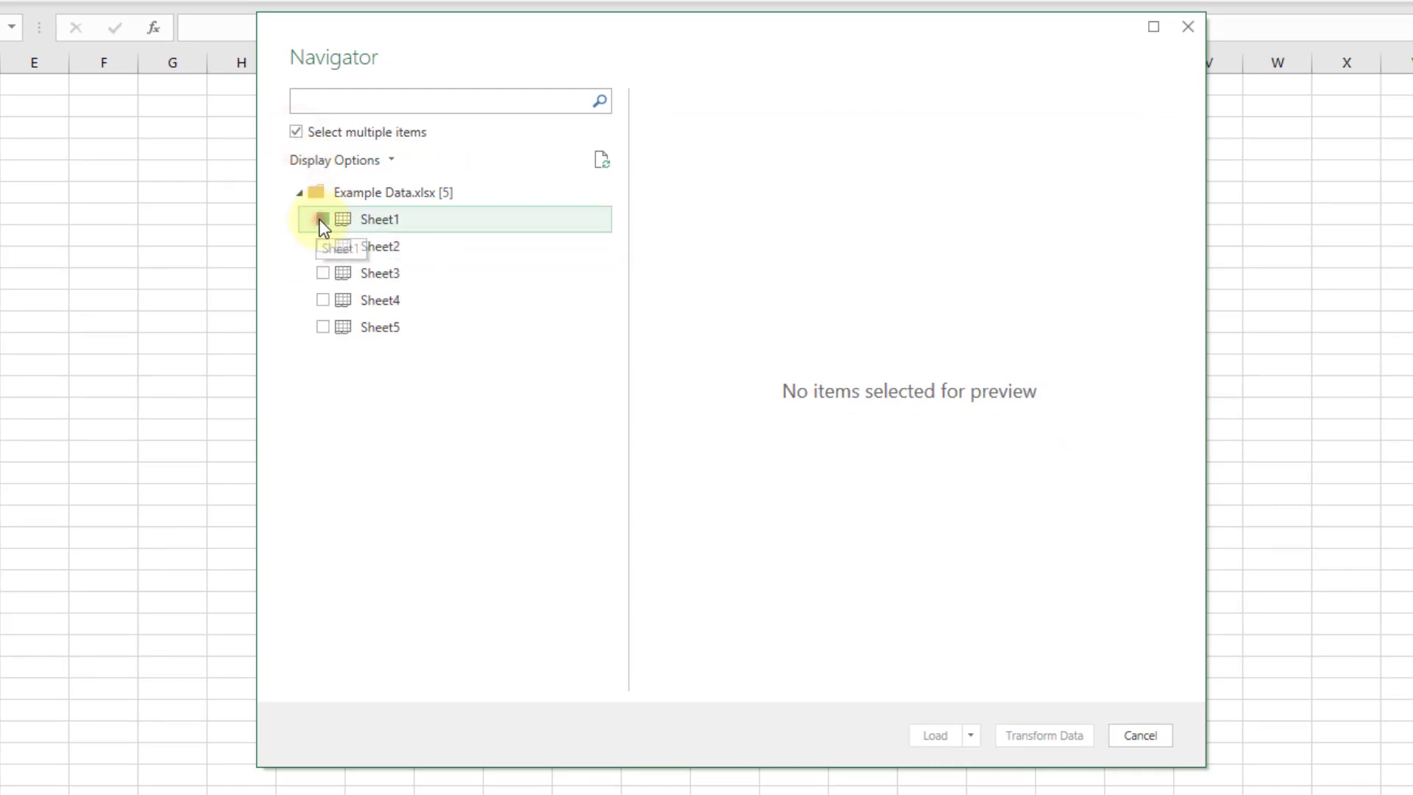
pyautogui.click(322, 246)
pyautogui.click(324, 273)
pyautogui.click(324, 302)
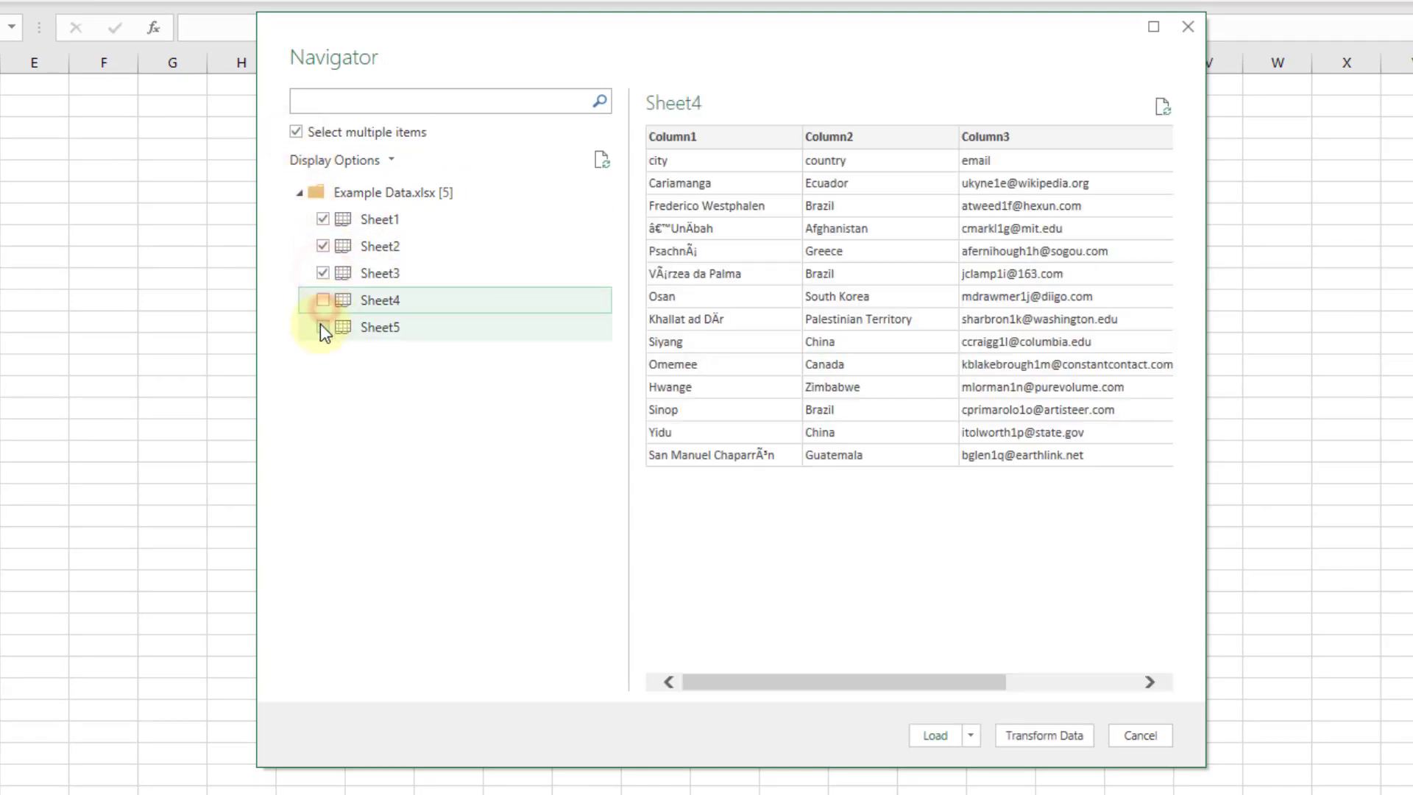
pyautogui.click(321, 324)
pyautogui.click(318, 301)
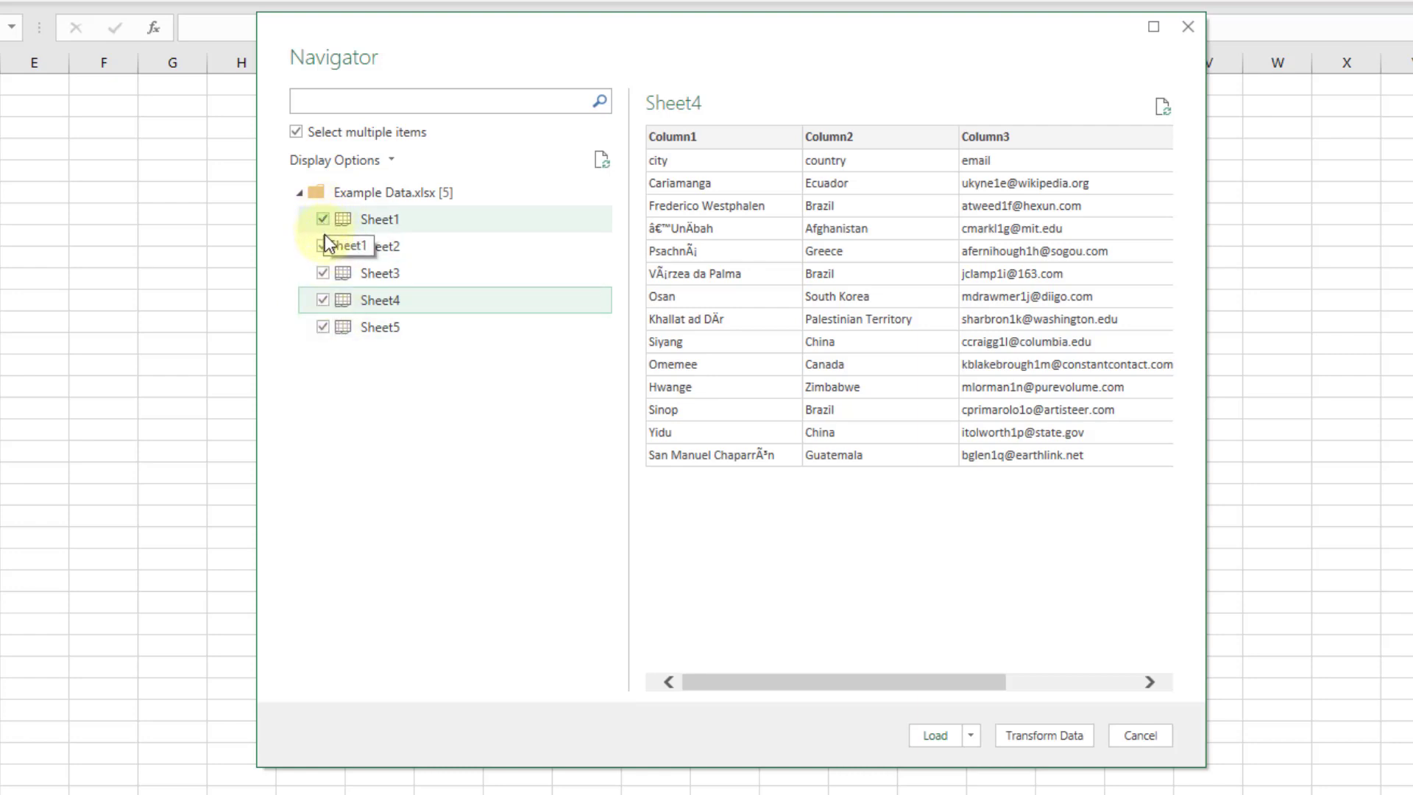
# Clear the sheet choices and tick only Sheet1 for import.
pyautogui.click(297, 133)
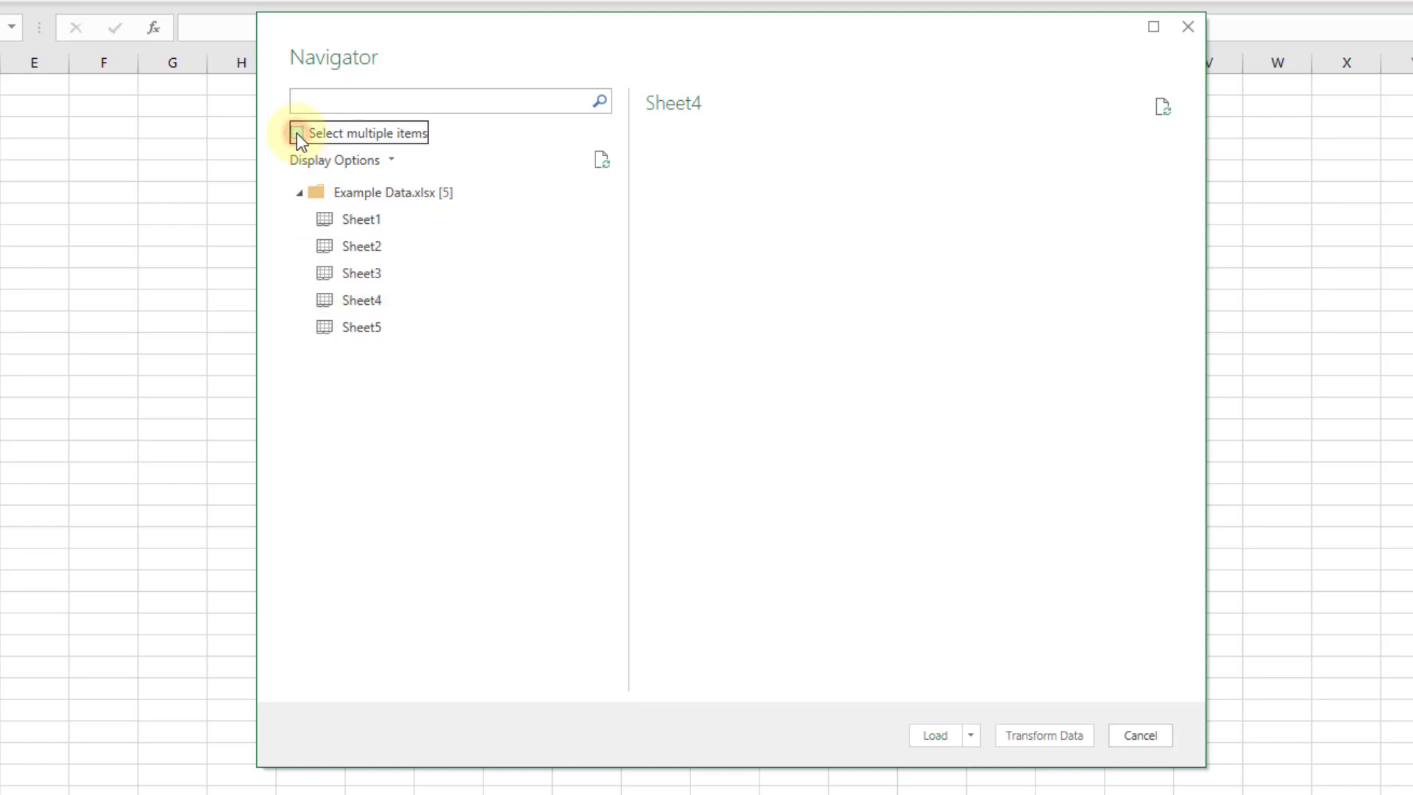
pyautogui.click(298, 133)
pyautogui.click(329, 222)
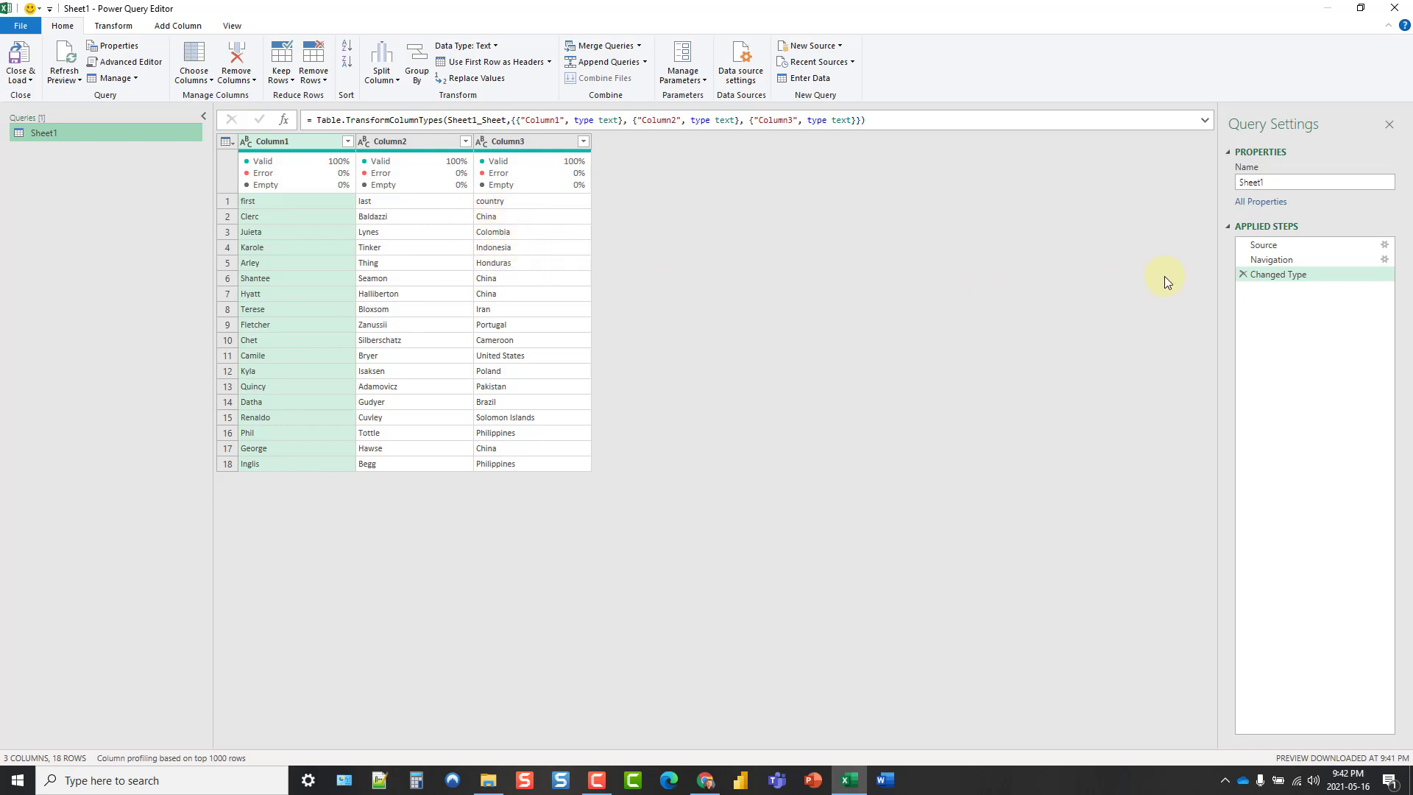
# Delete the Changed Type and Navigation steps so only Source remains.
pyautogui.click(1242, 274)
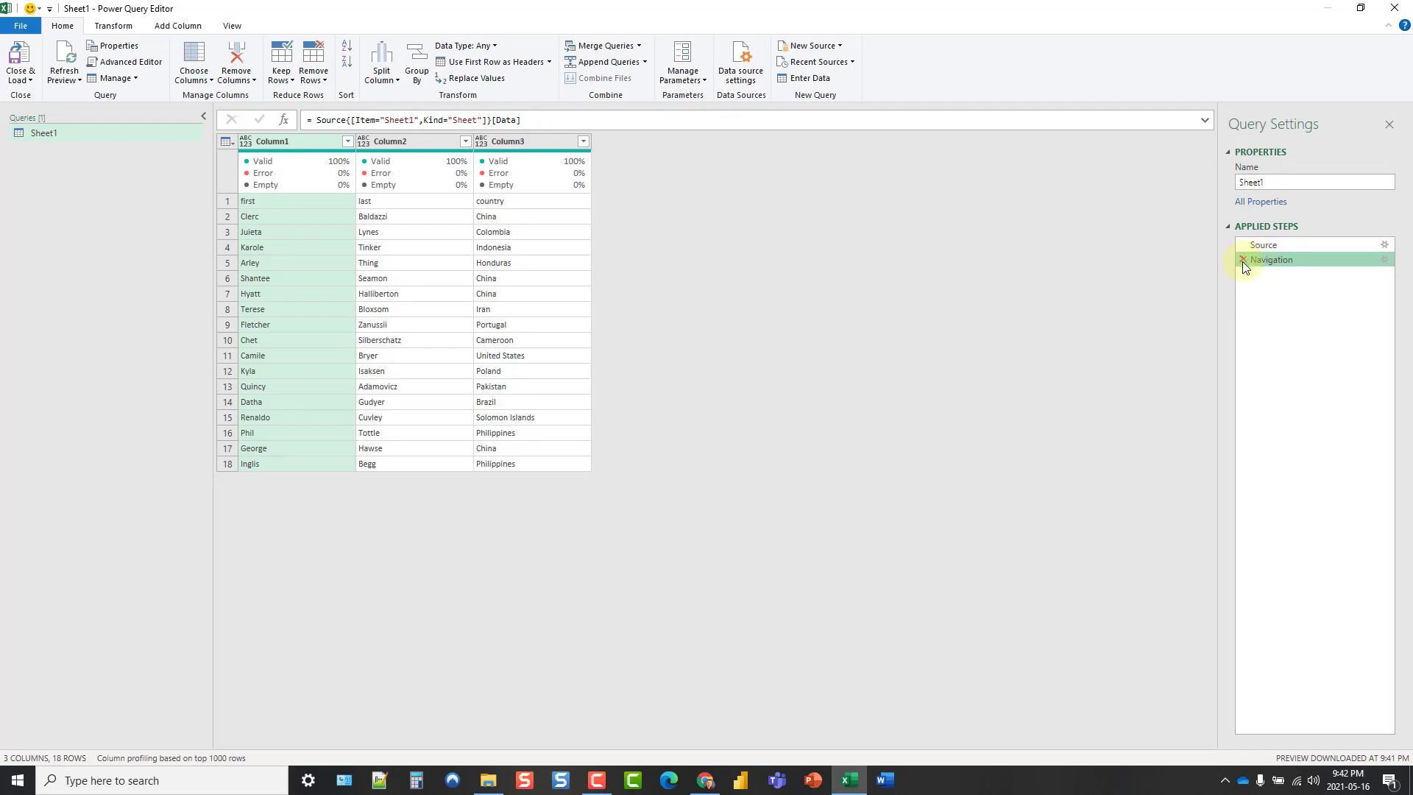
pyautogui.click(1242, 262)
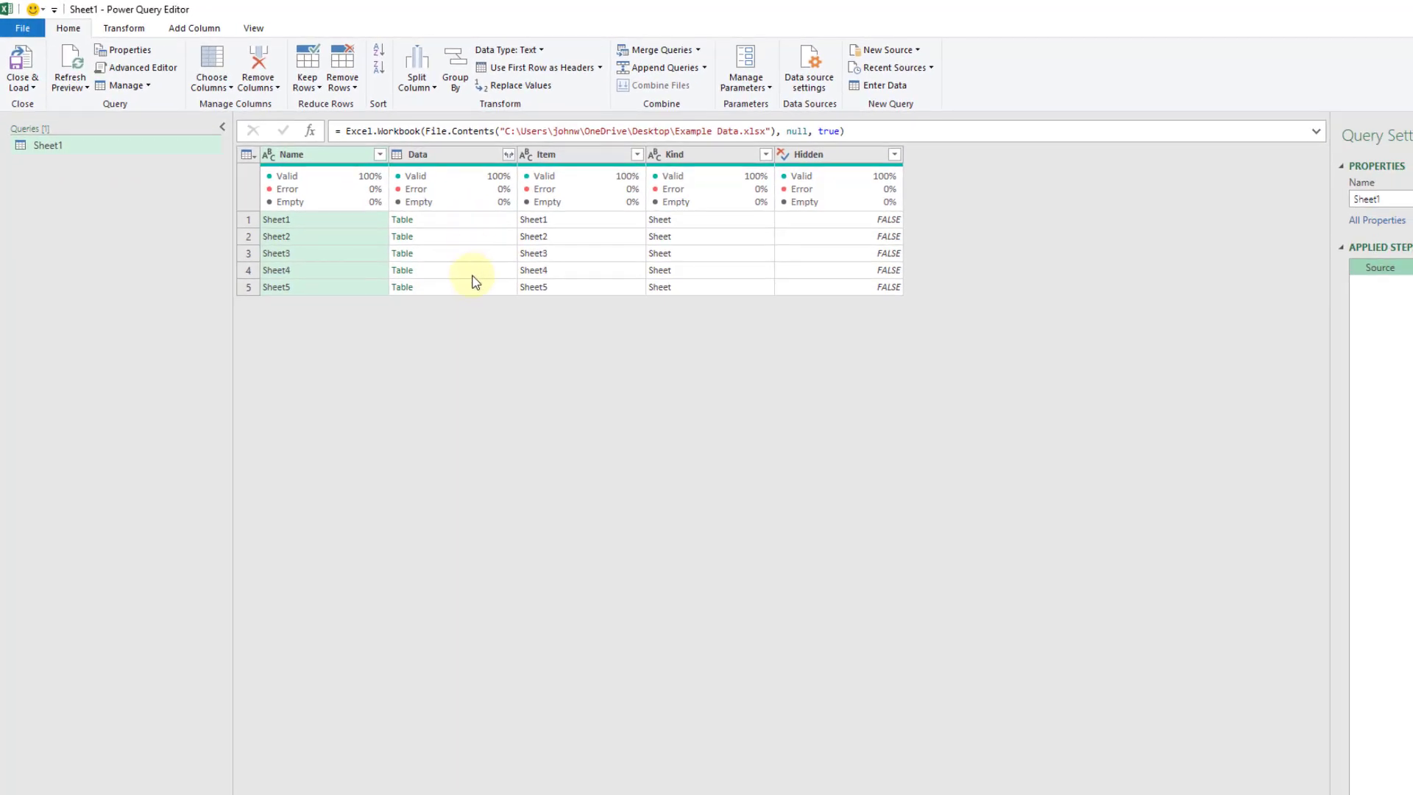
# Preview Sheet1–Sheet4's nested tables in the Data column, noting headers sit in row one.
pyautogui.click(461, 219)
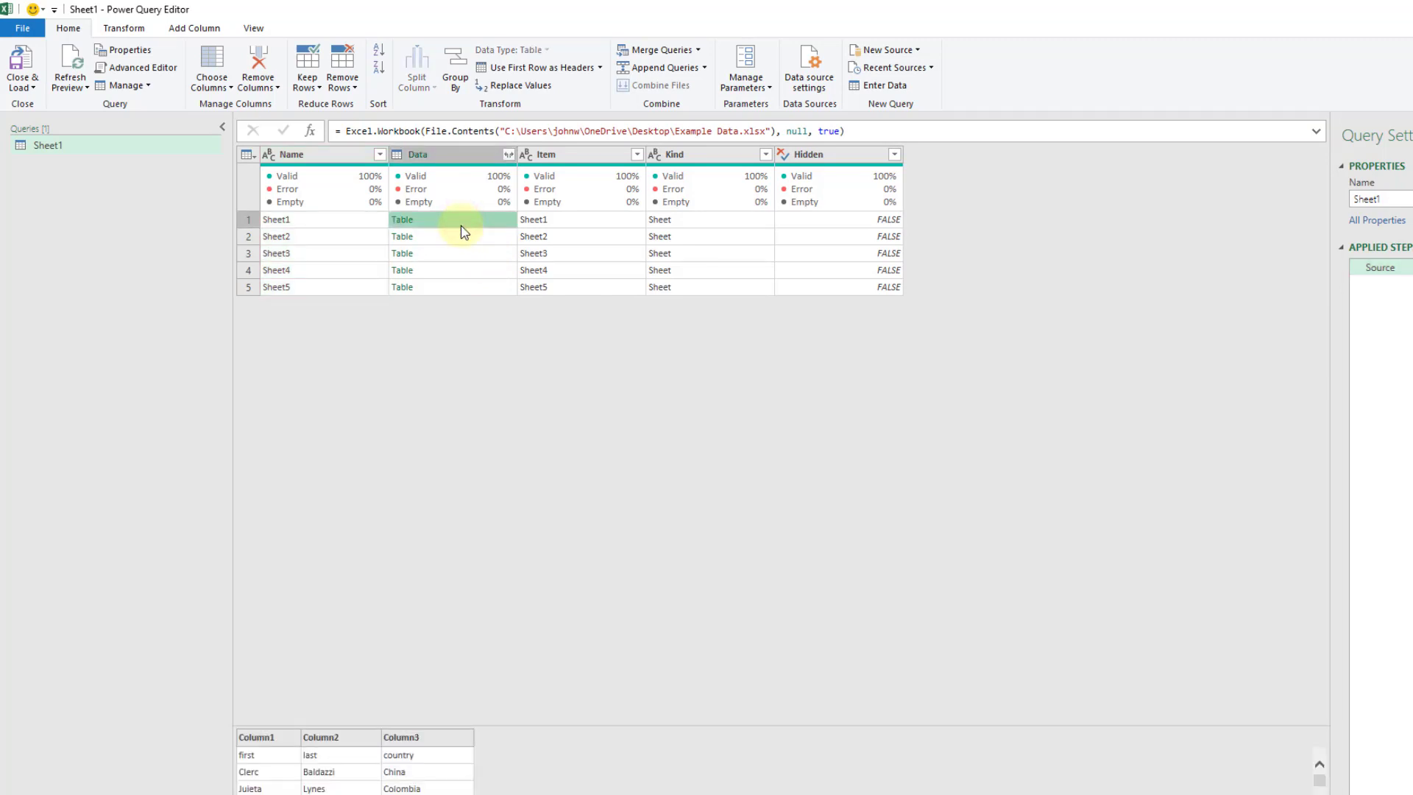
pyautogui.click(457, 237)
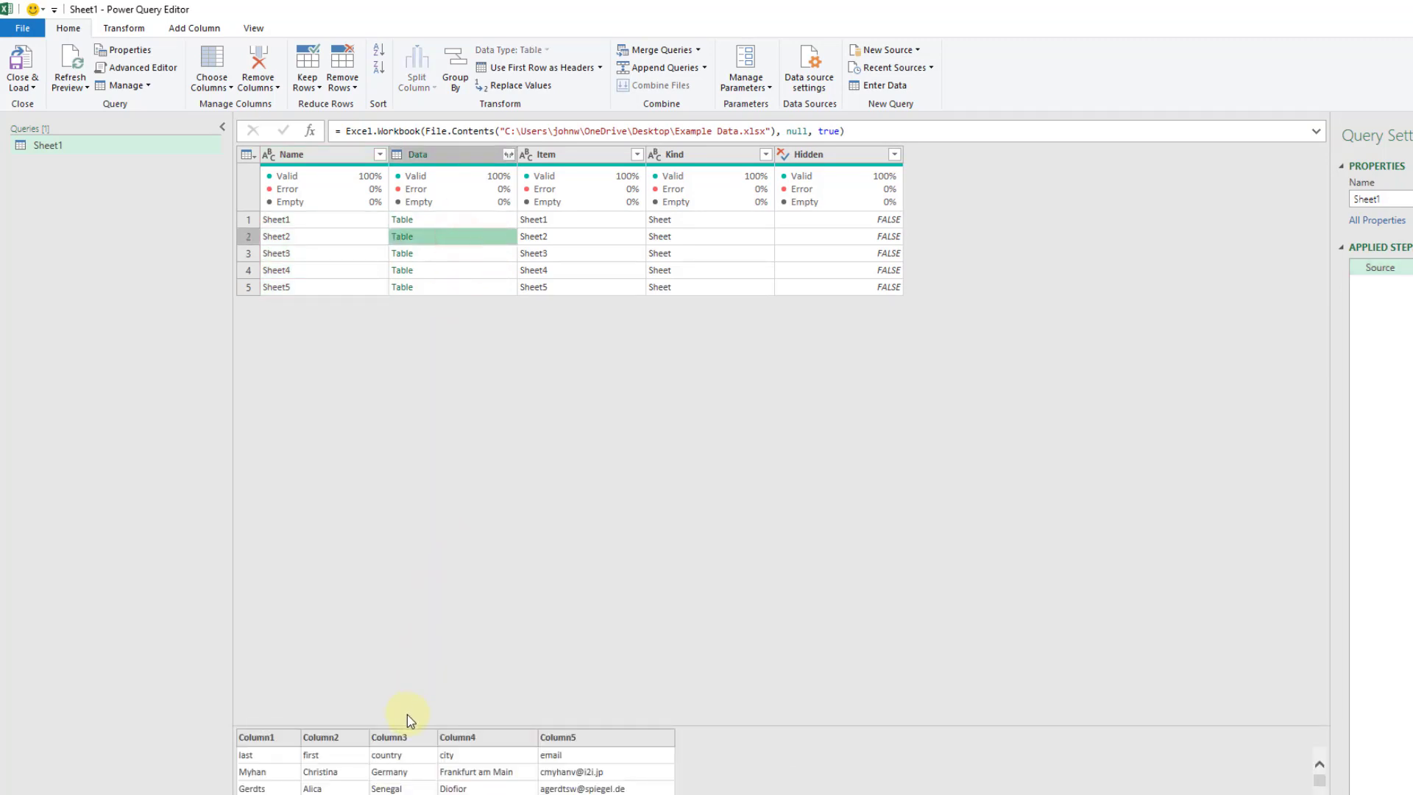
pyautogui.moveTo(407, 724); pyautogui.dragTo(404, 629)
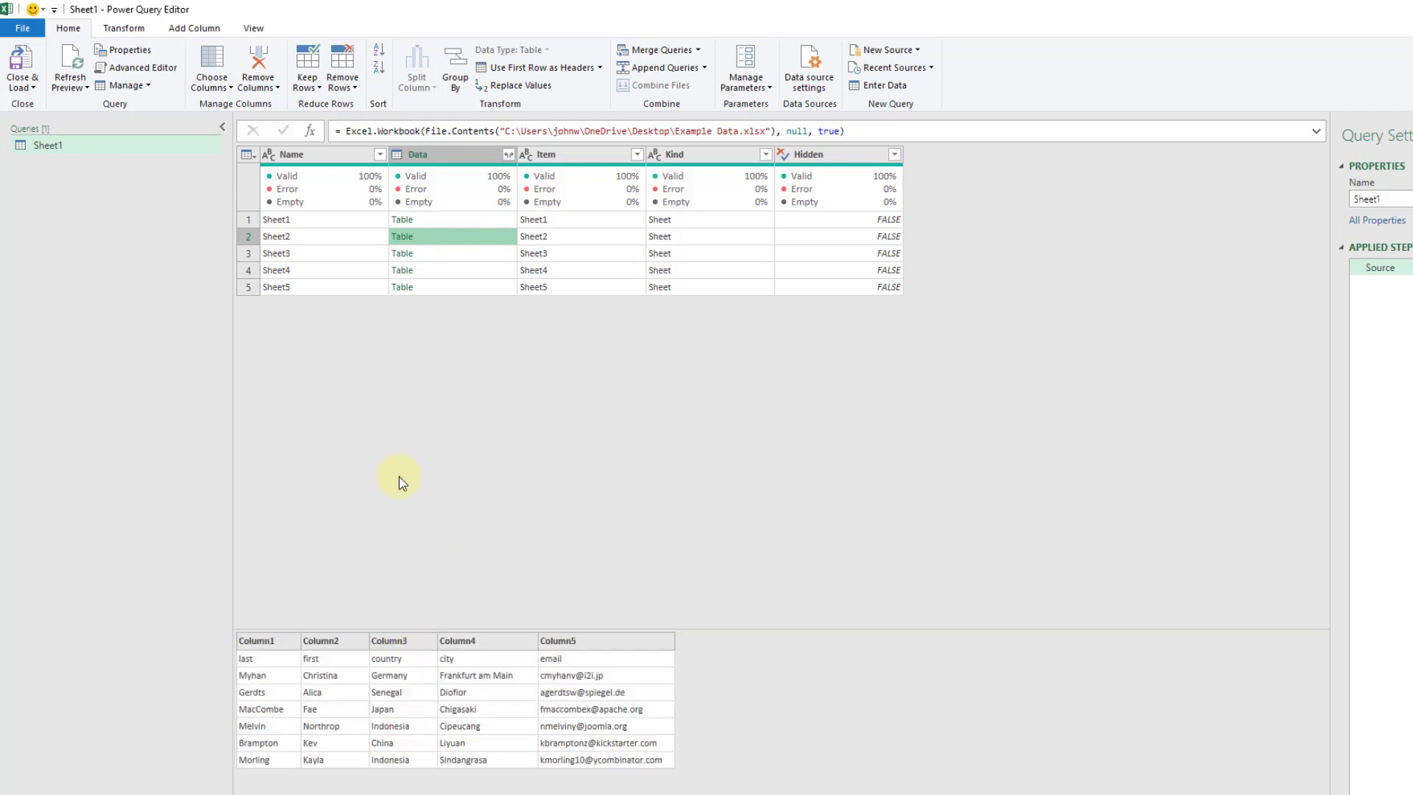
pyautogui.click(449, 258)
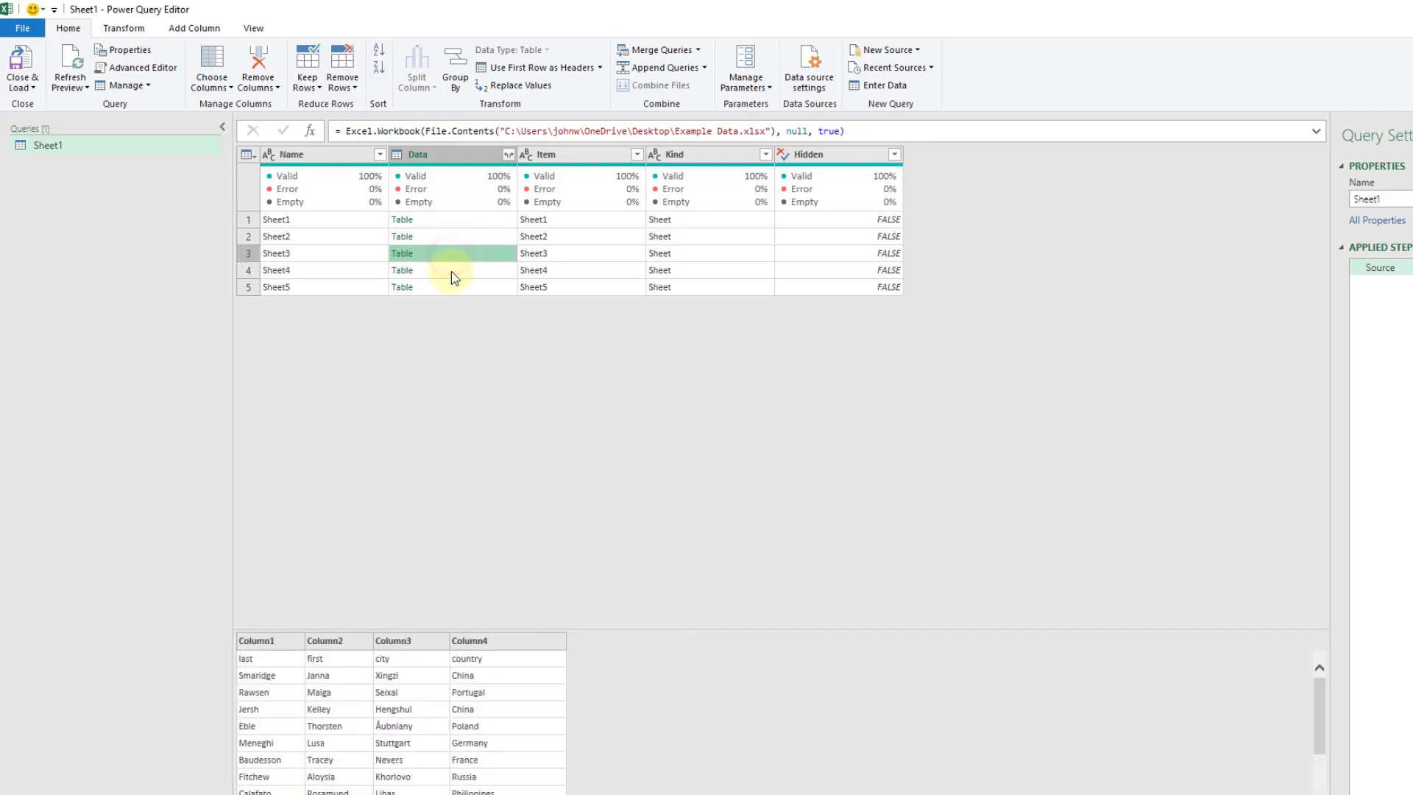
pyautogui.click(450, 269)
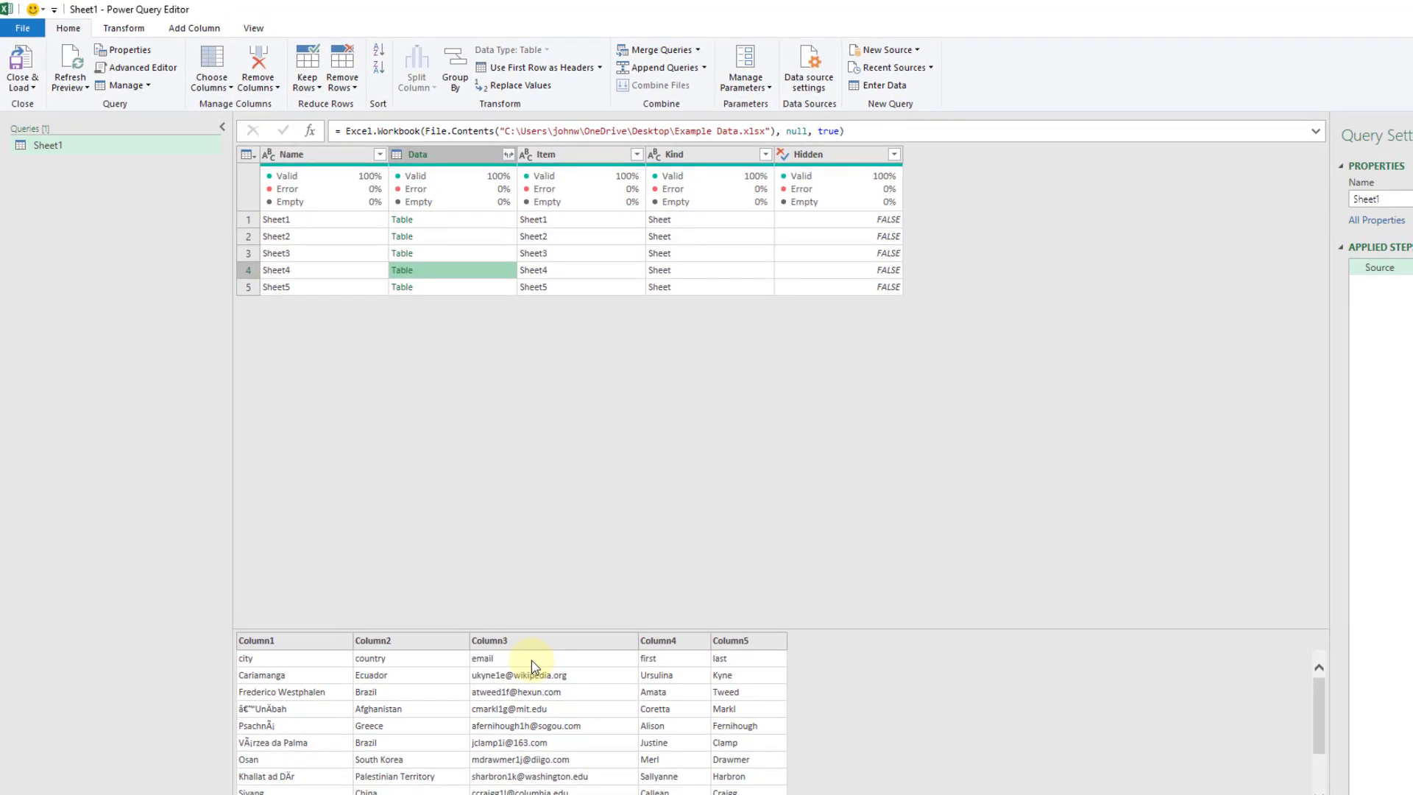
pyautogui.click(205, 29)
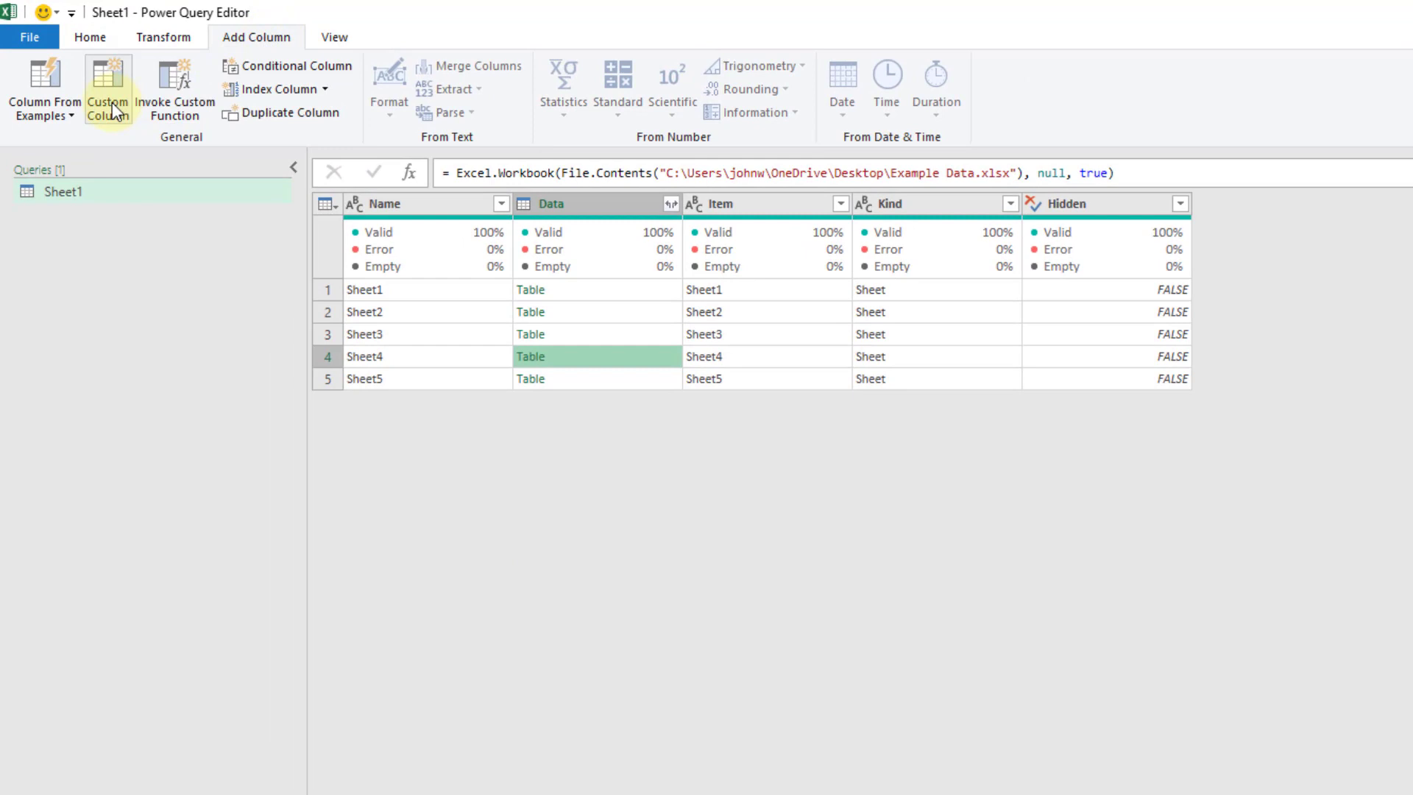
# Add custom column Data2 with the formula Table.PromoteHeaders([Data]).
pyautogui.click(109, 103)
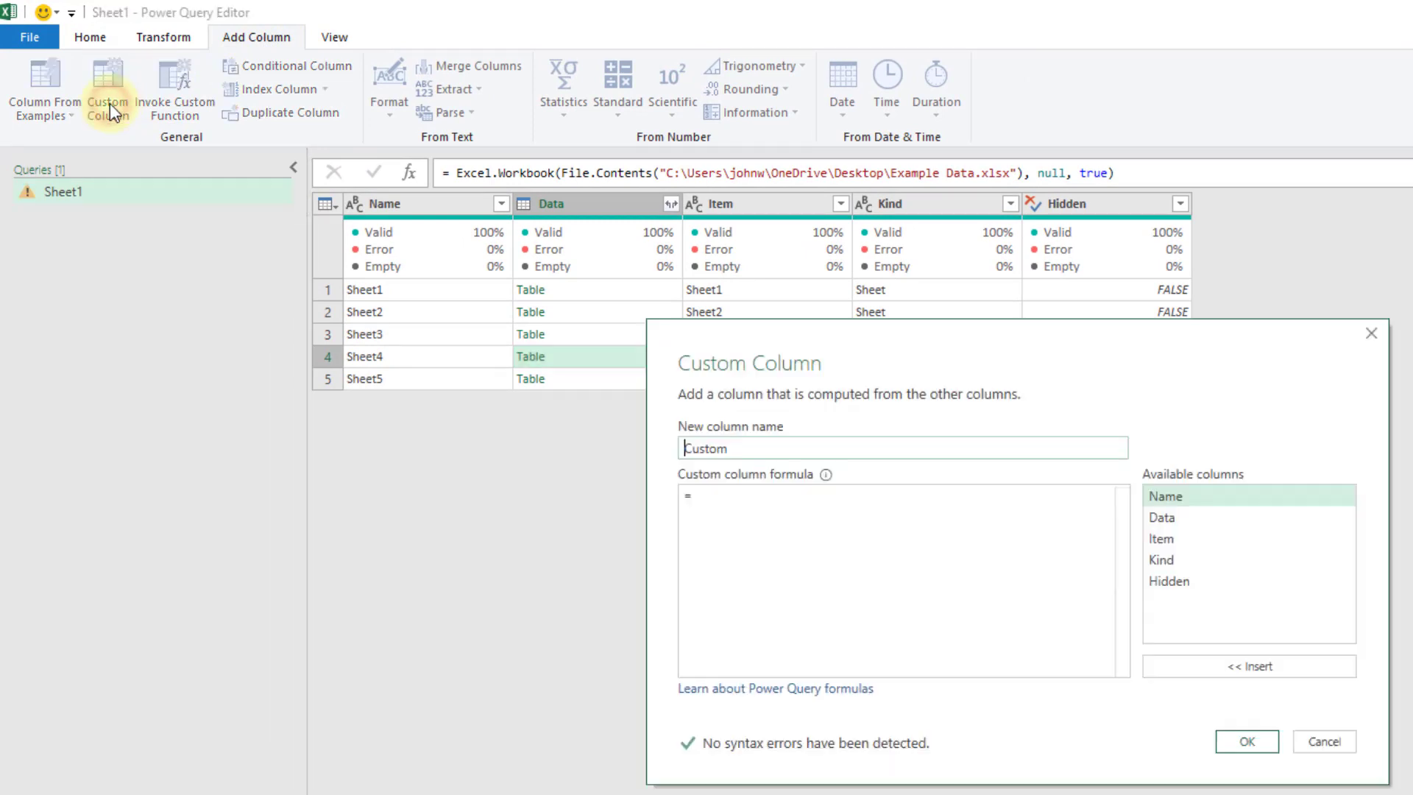
pyautogui.doubleClick(740, 449)
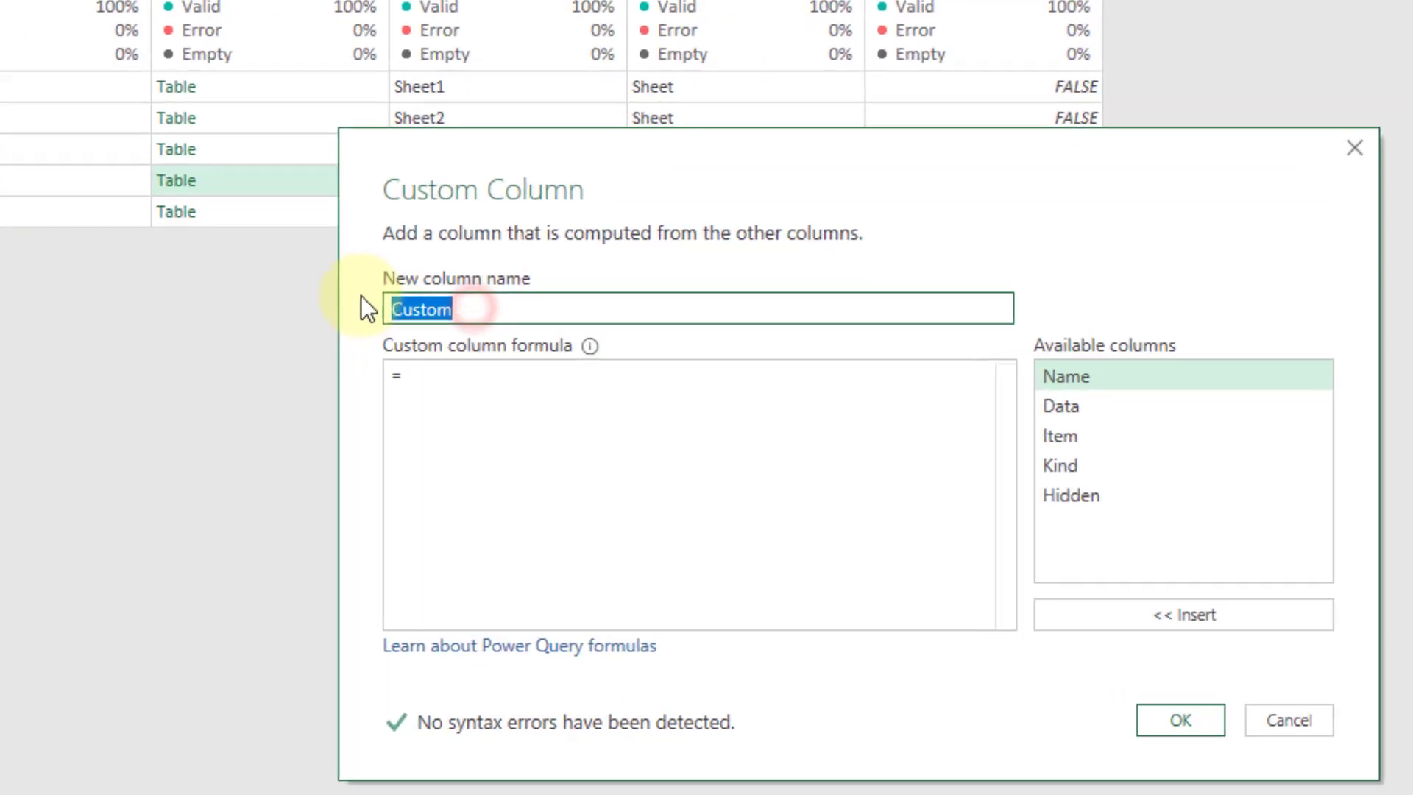
pyautogui.write('Dat')
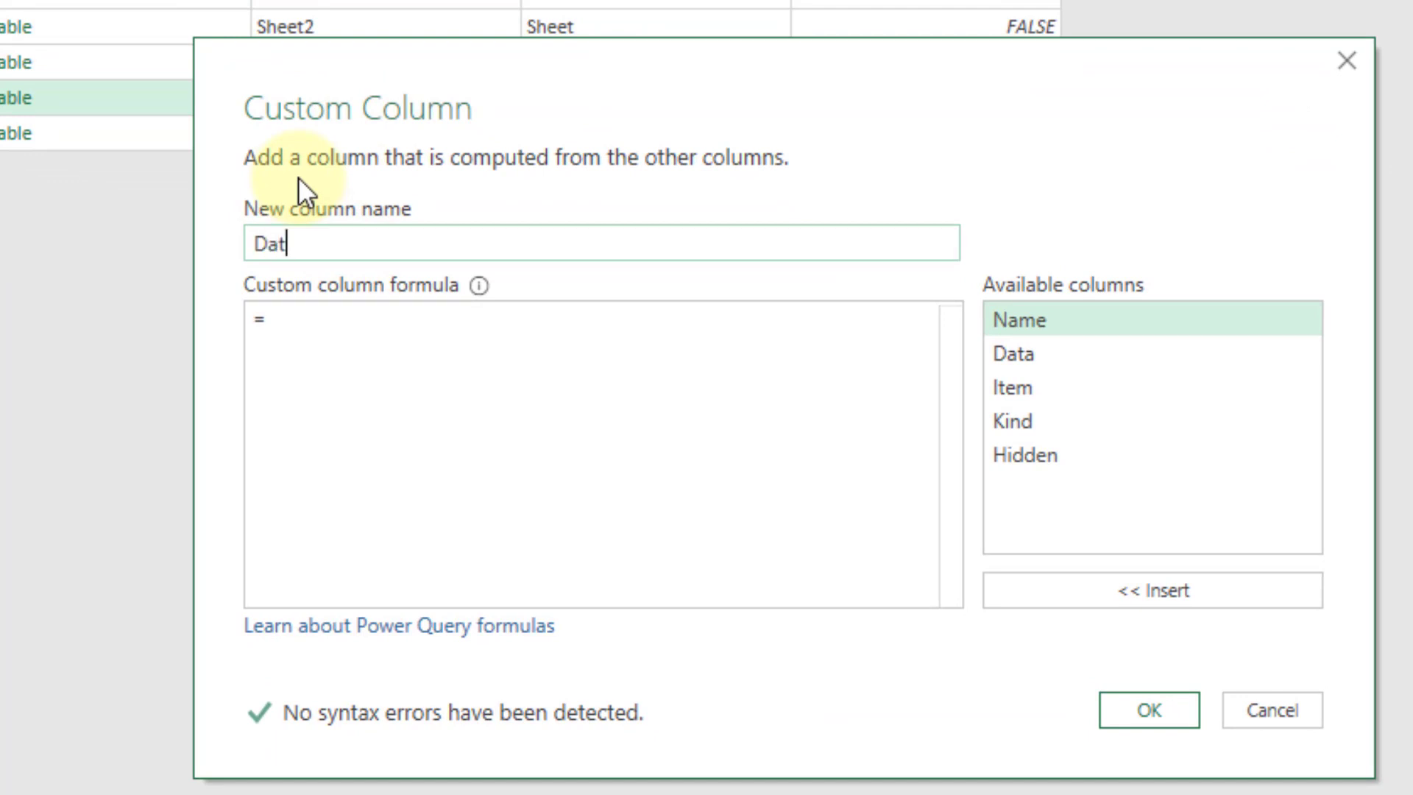
pyautogui.write('a2')
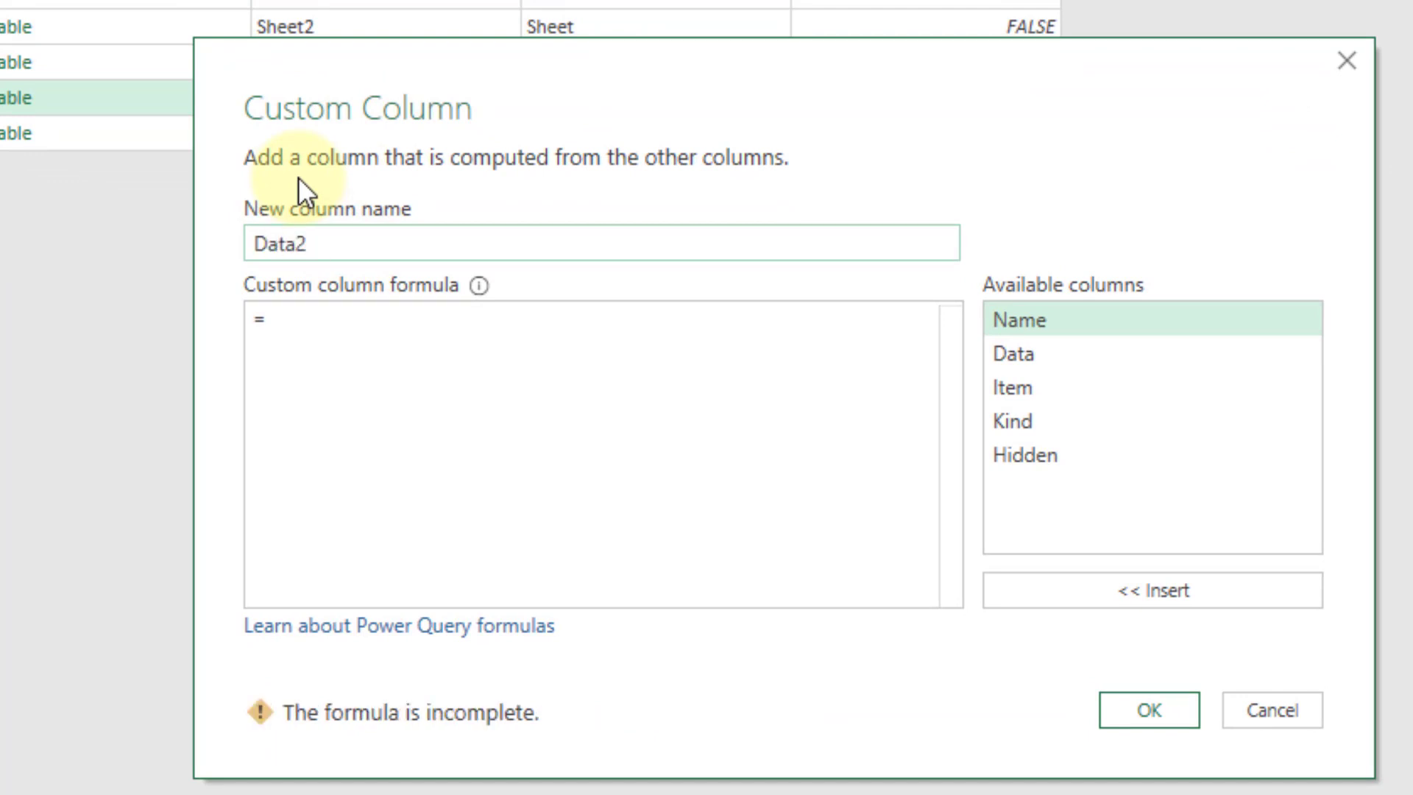
pyautogui.click(335, 320)
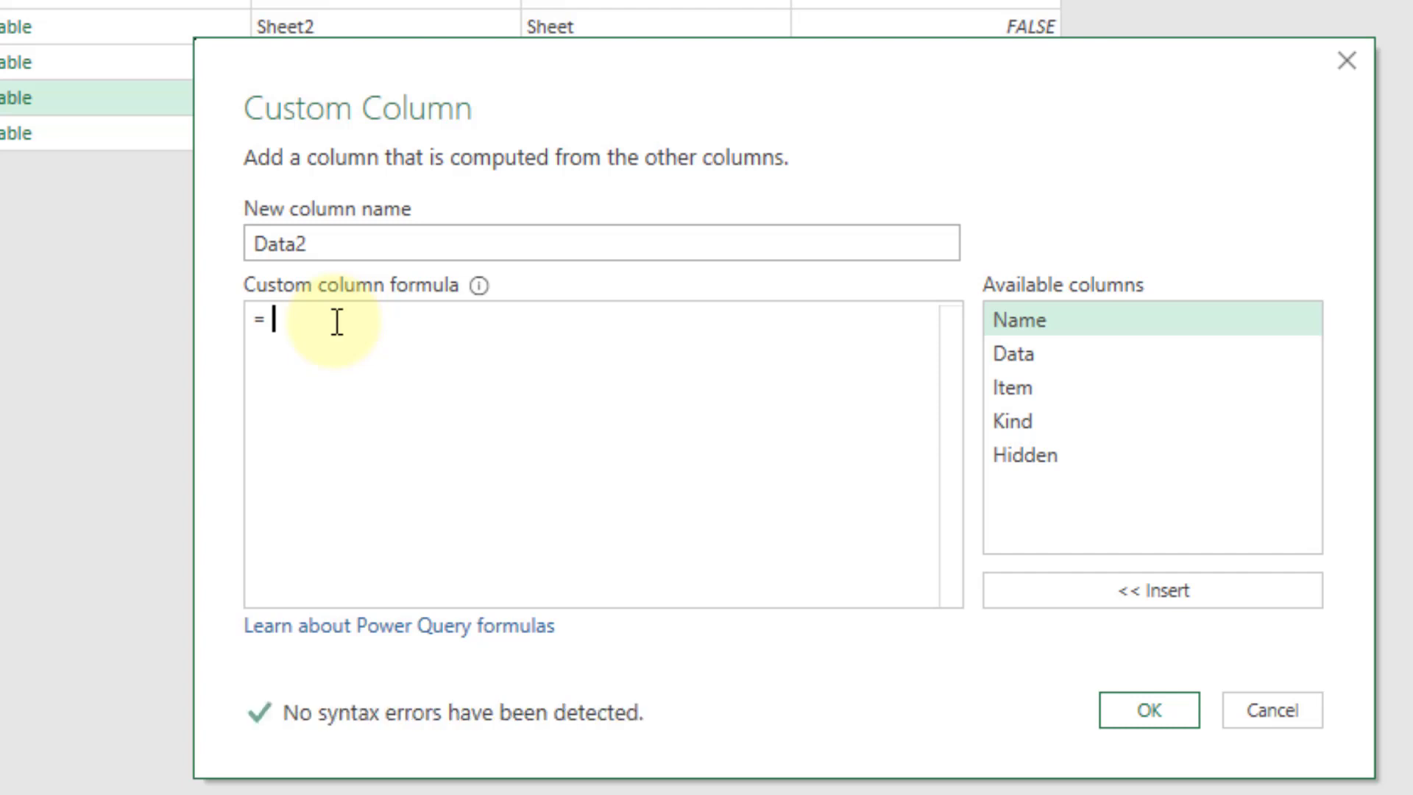
pyautogui.write('Table')
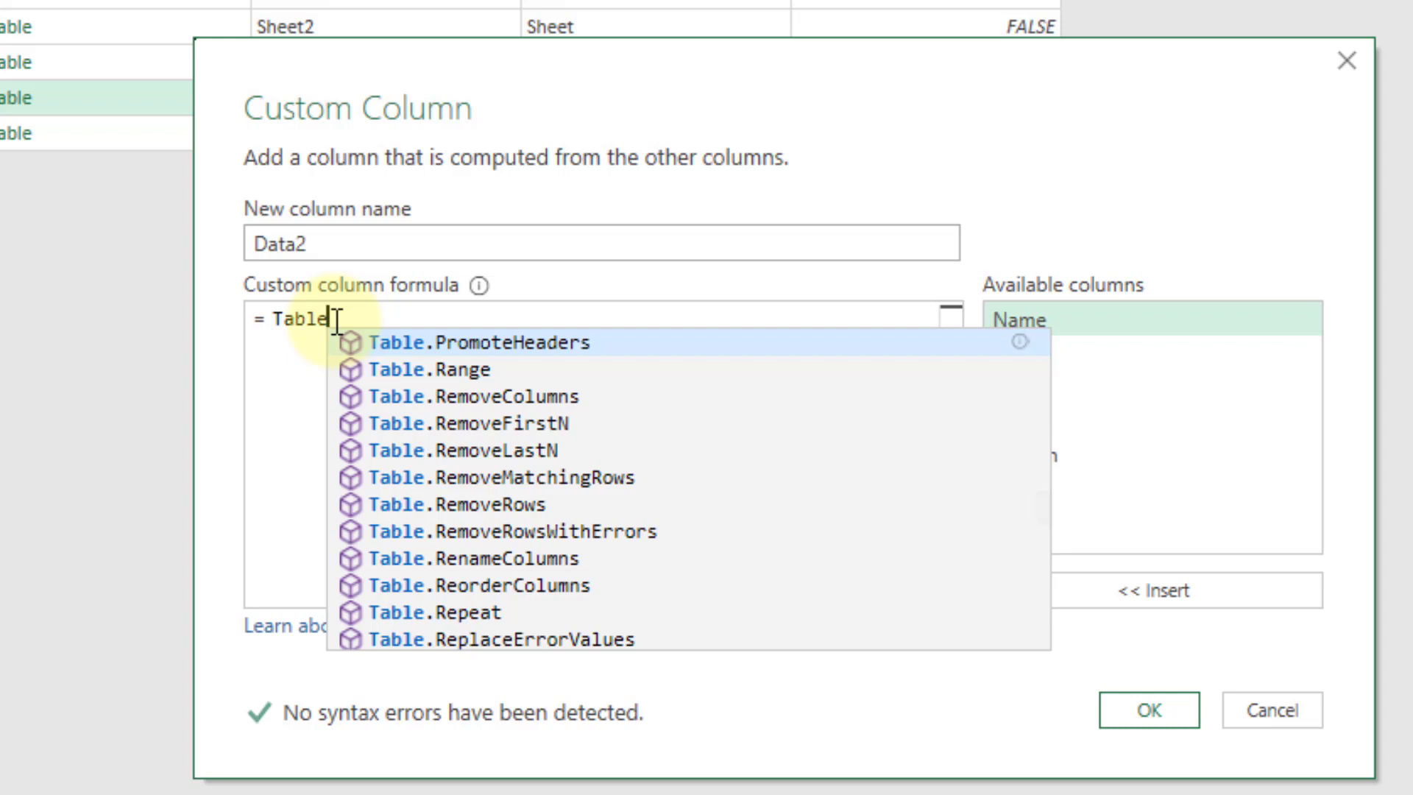
pyautogui.click(435, 343)
pyautogui.write('(')
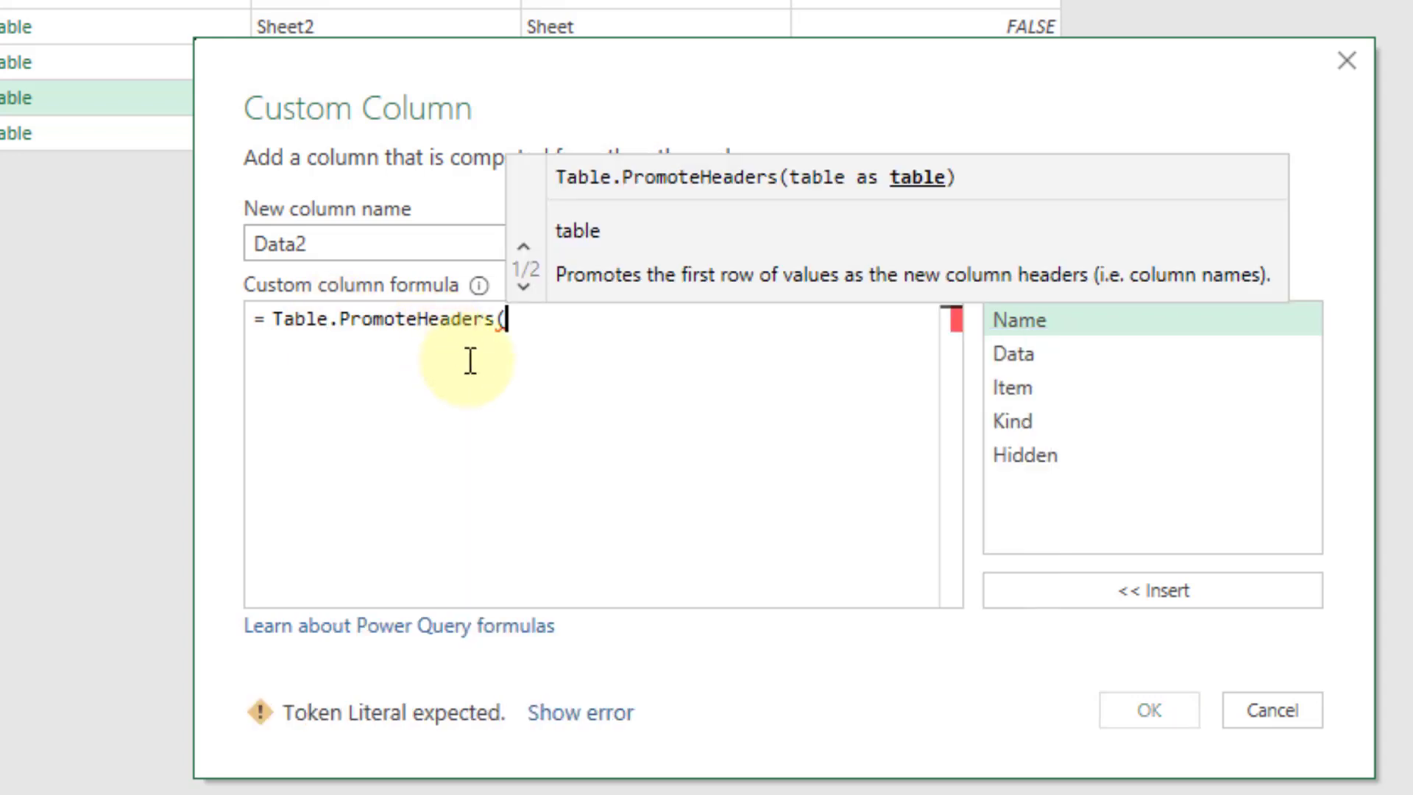
pyautogui.click(1040, 353)
pyautogui.doubleClick(1040, 353)
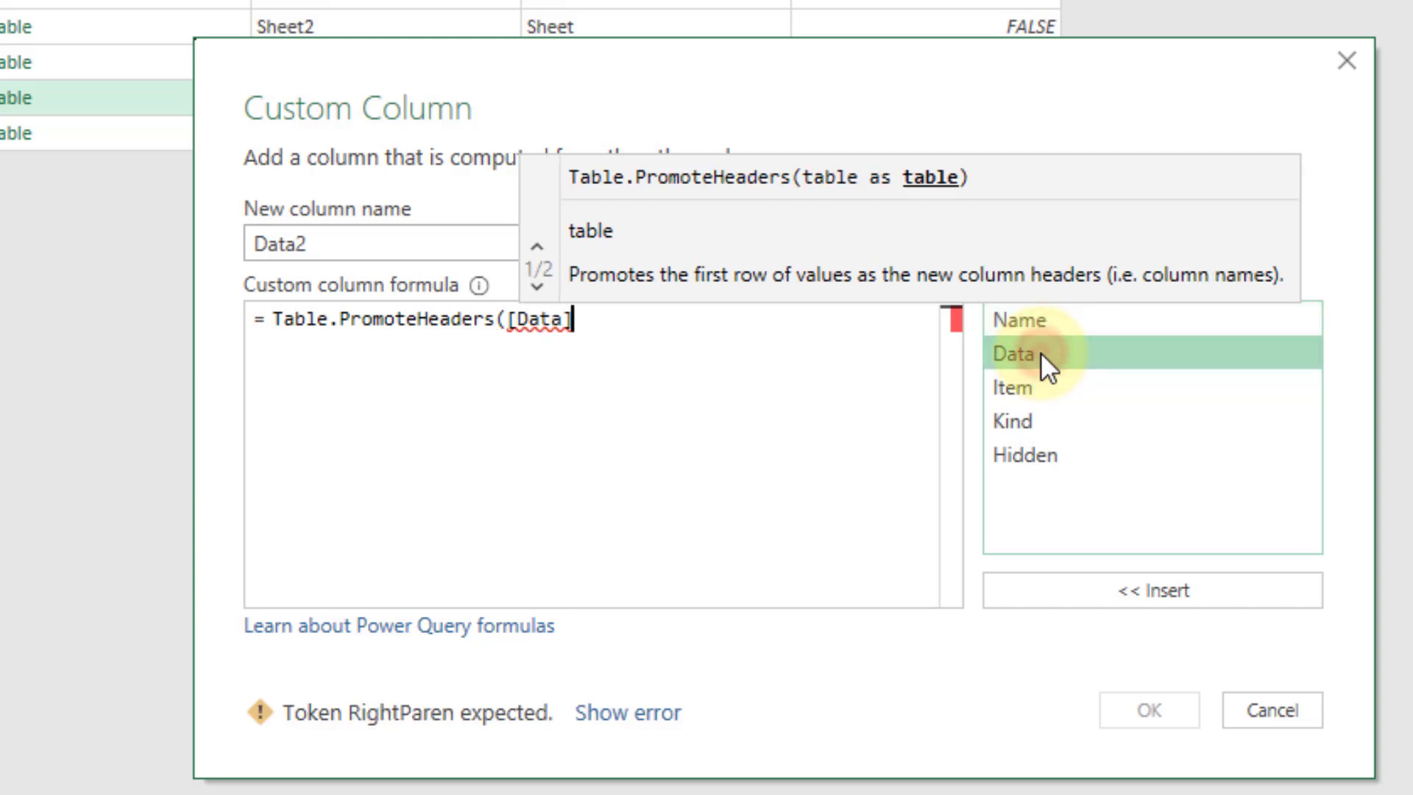
pyautogui.write(')')
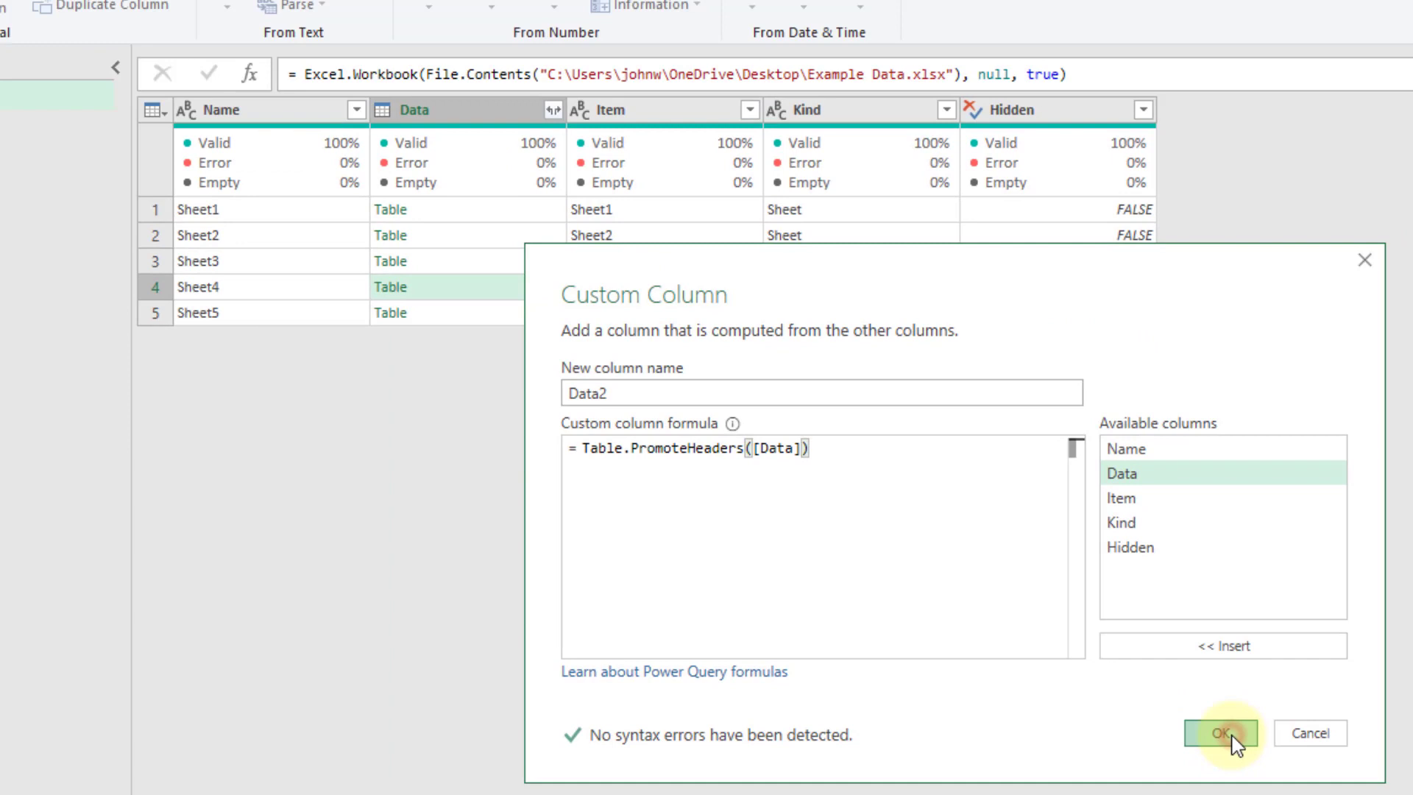
pyautogui.click(1168, 714)
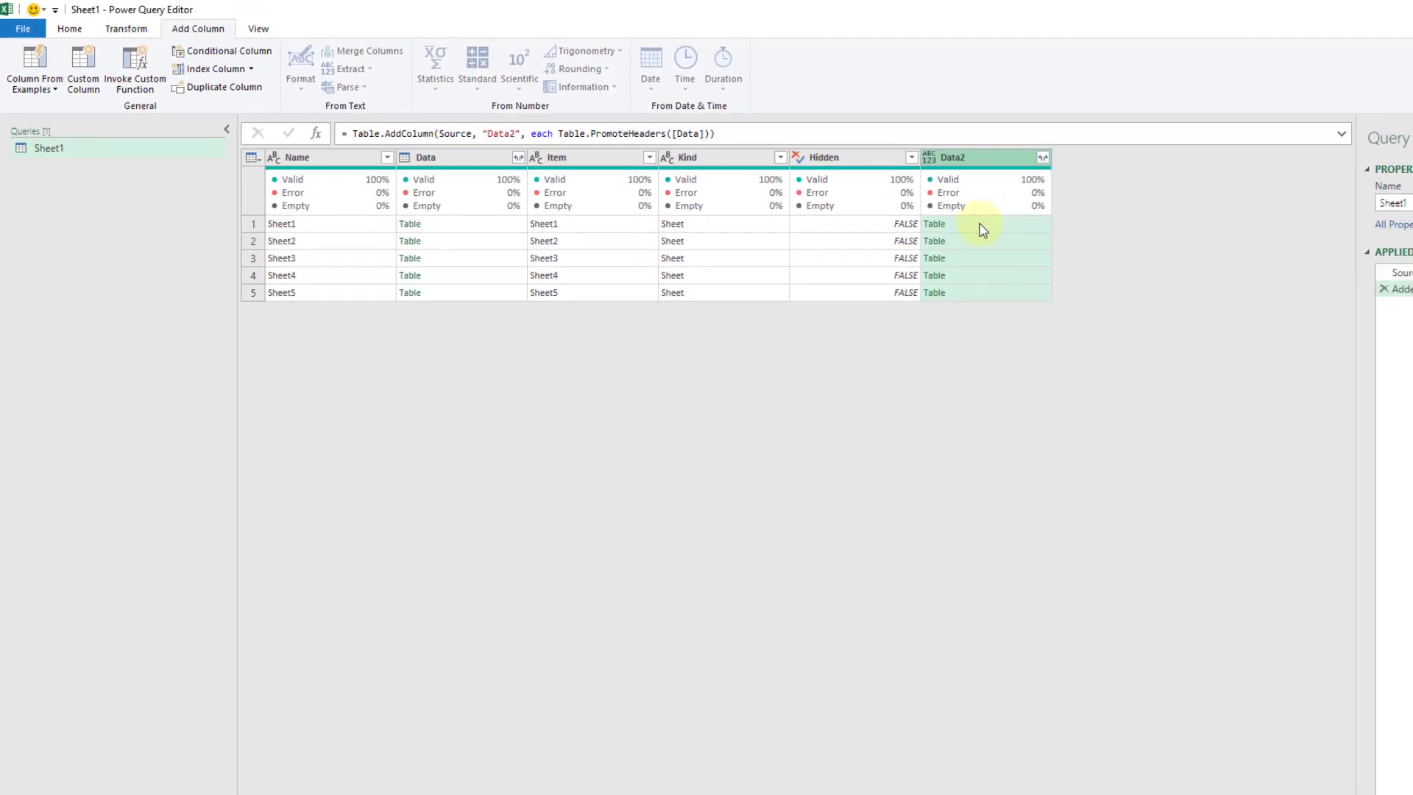
# Preview two Data2 tables, then remove all columns other than Data2.
pyautogui.click(982, 228)
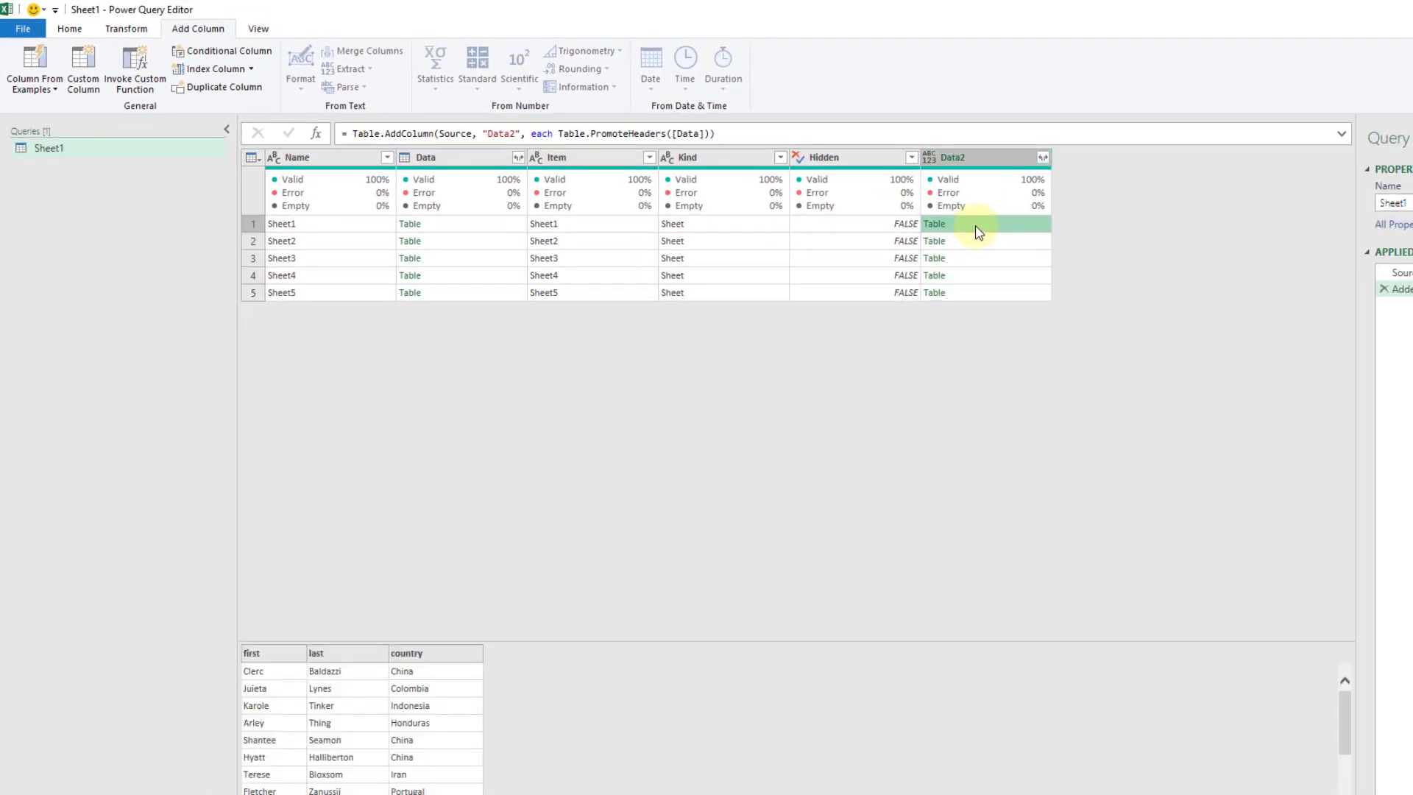
pyautogui.click(969, 243)
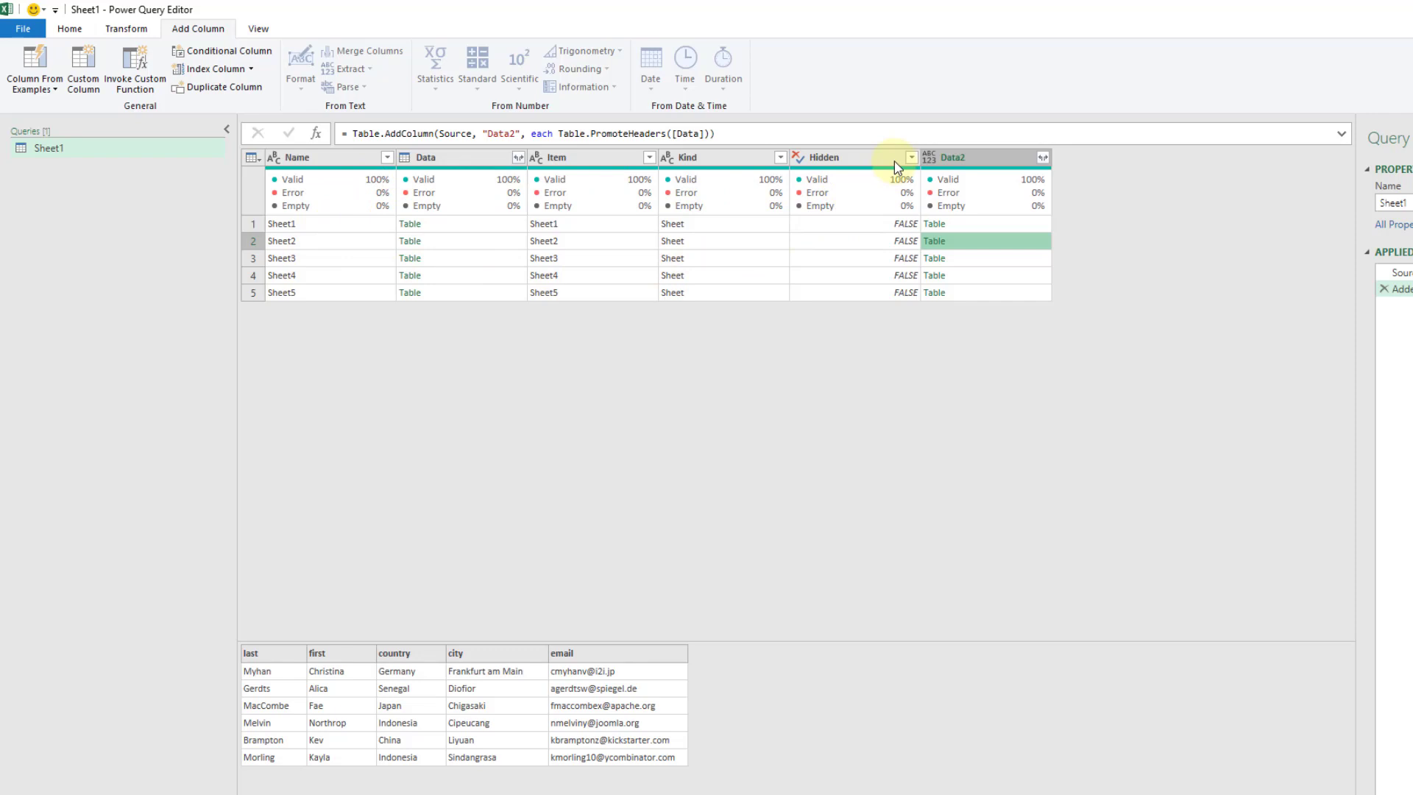
pyautogui.rightClick(979, 159)
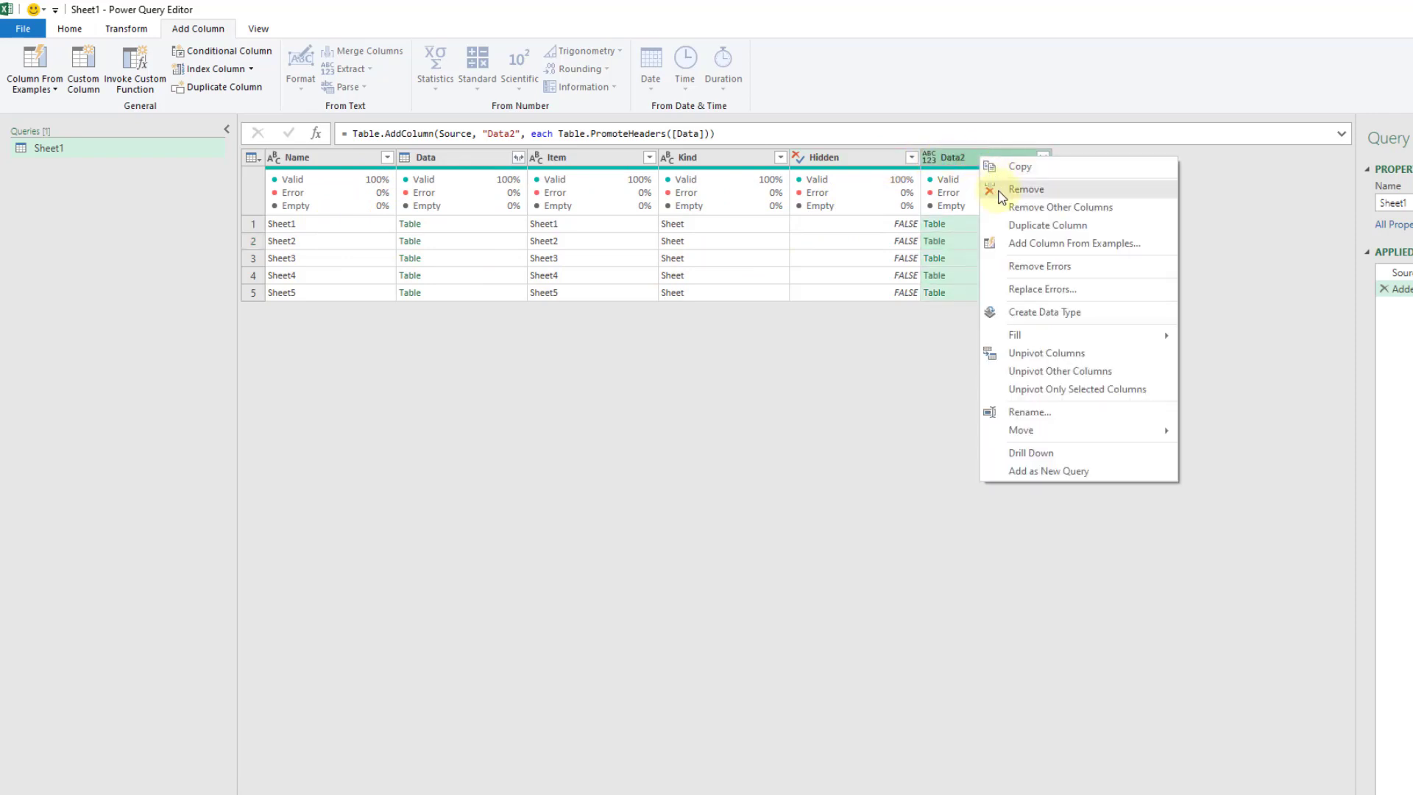
pyautogui.click(1029, 209)
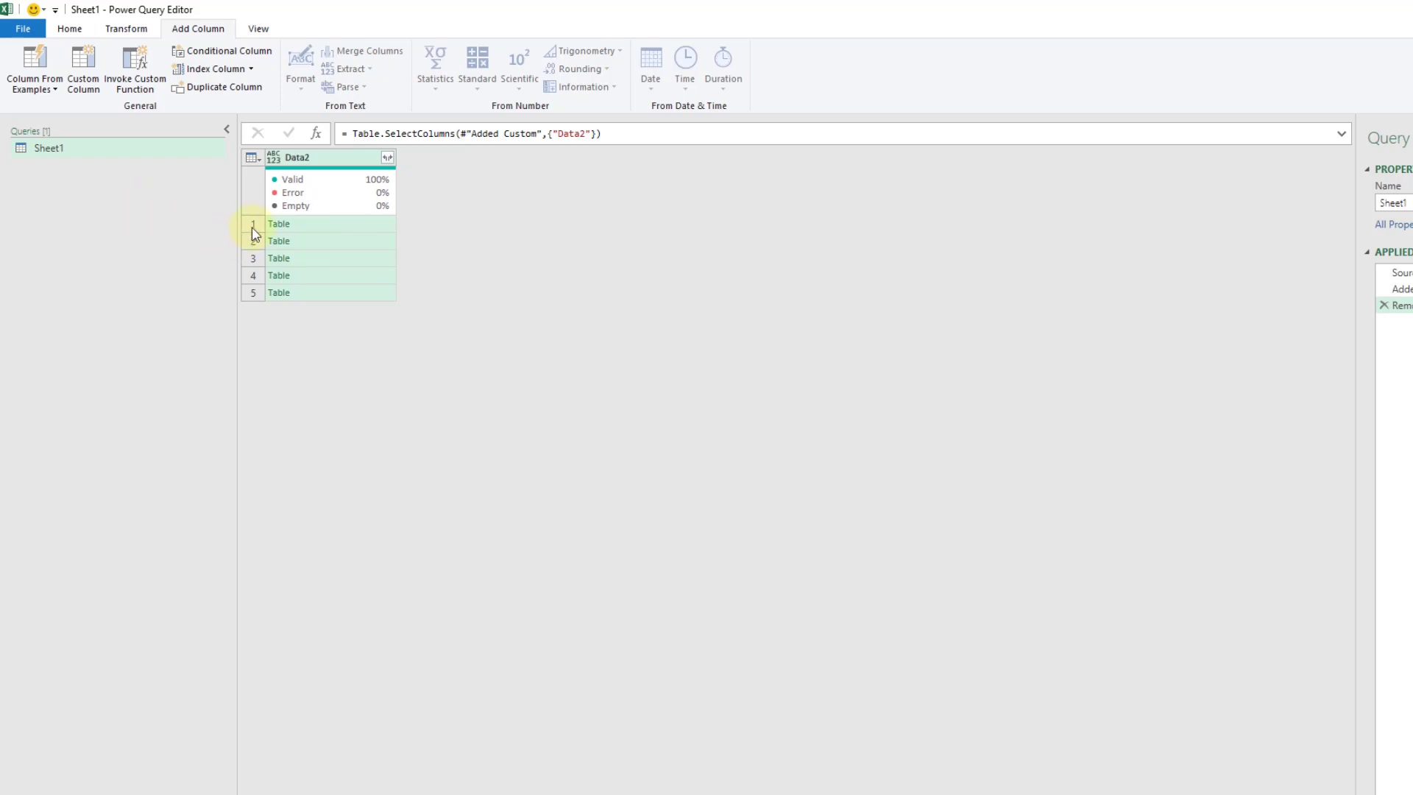
# Create a new blank query, Query1, from the Queries pane.
pyautogui.rightClick(82, 198)
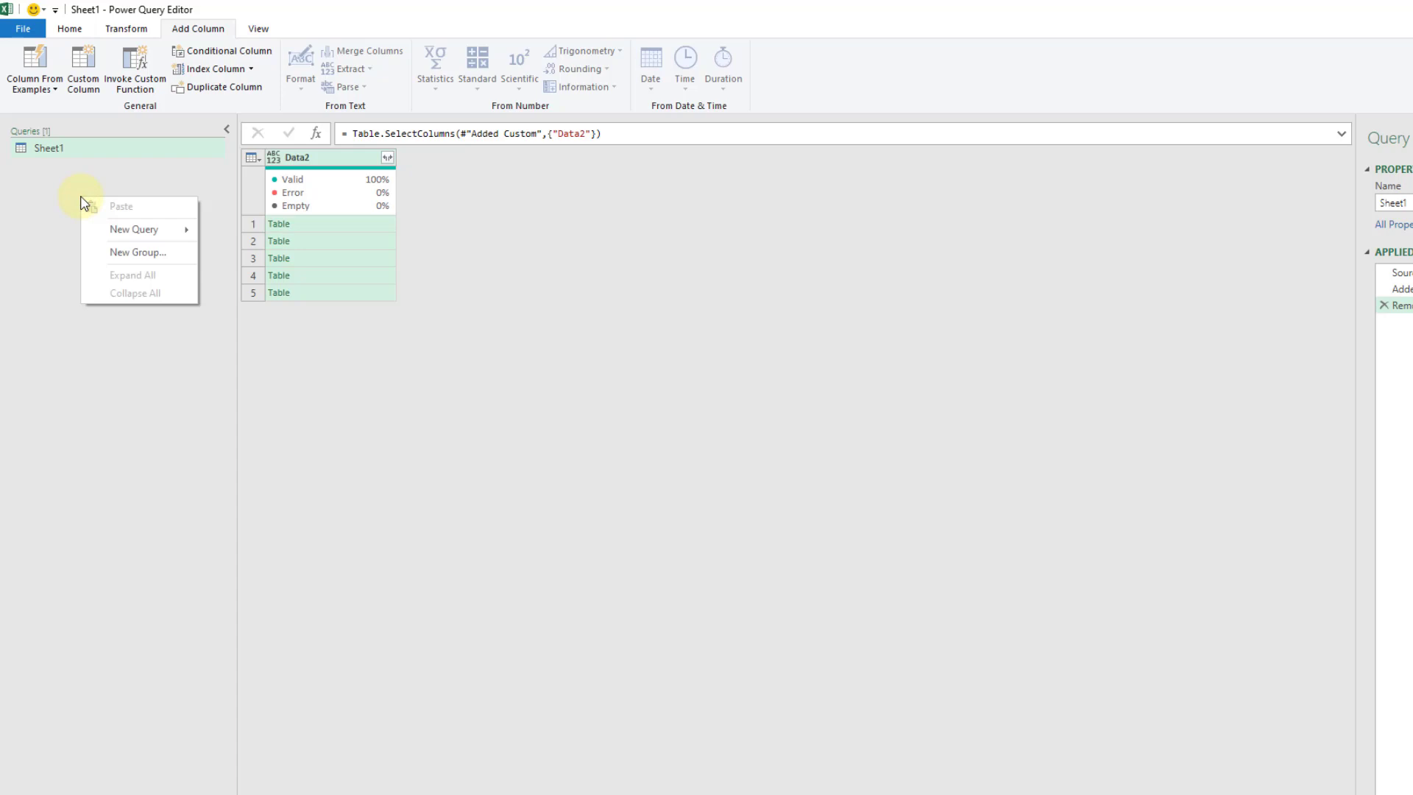
pyautogui.moveTo(147, 233)
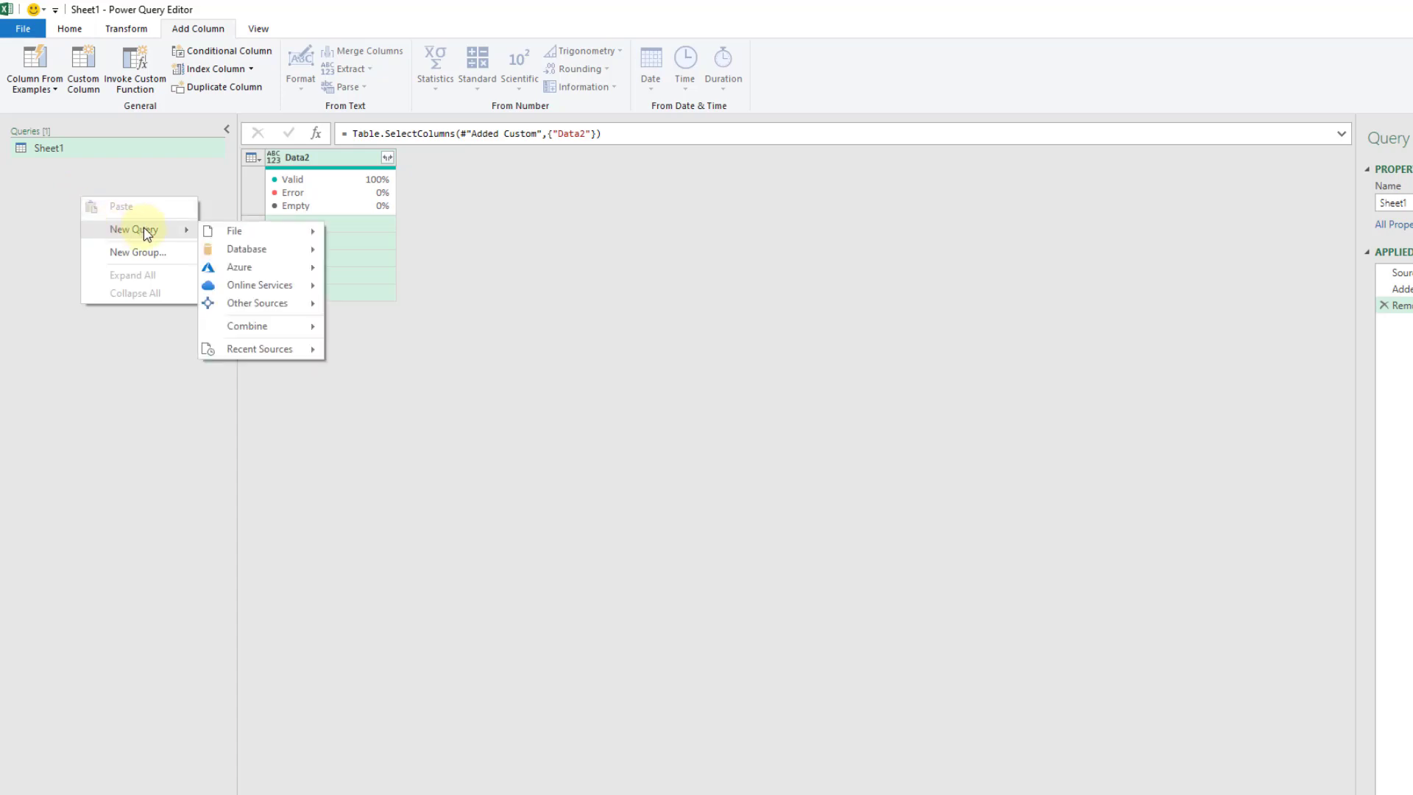
pyautogui.moveTo(232, 303)
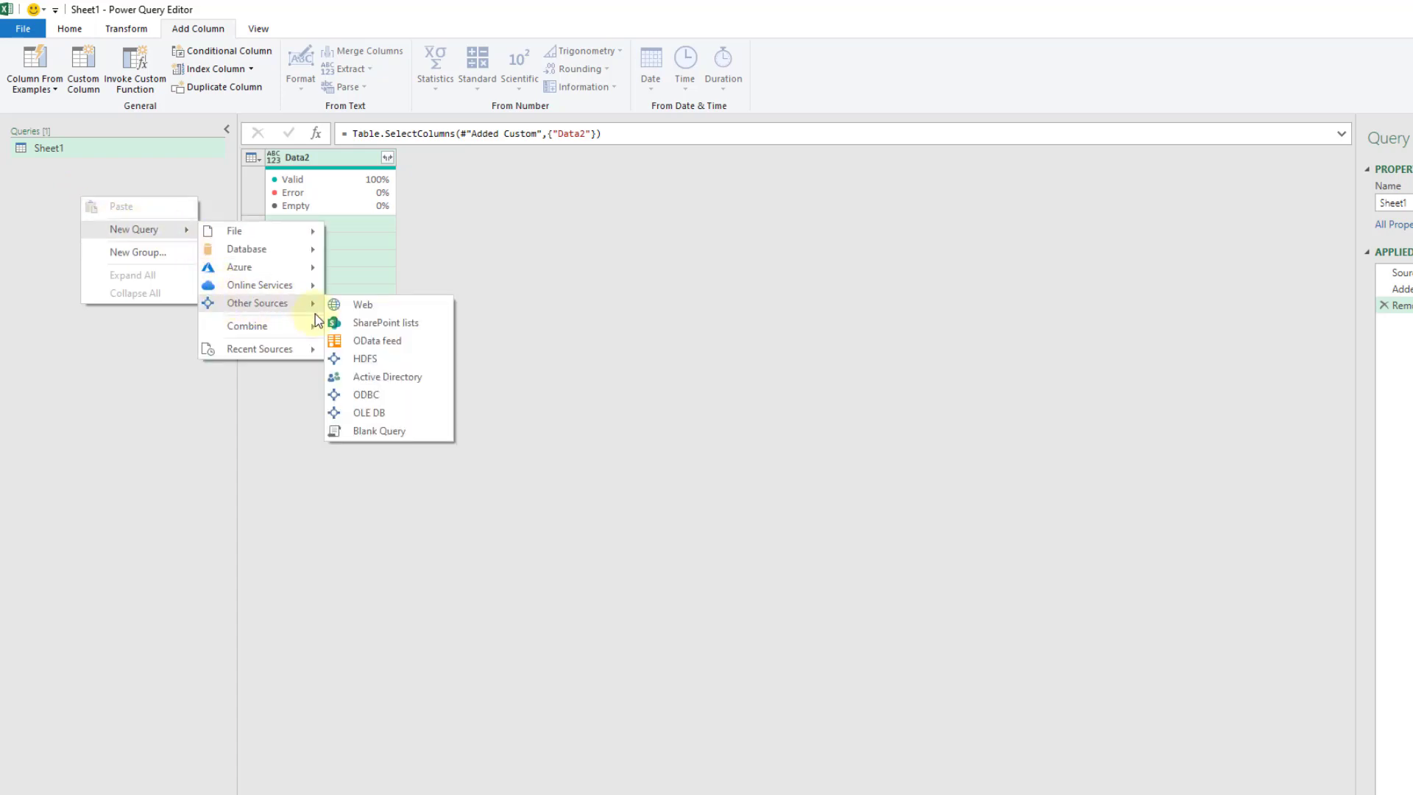
pyautogui.click(379, 432)
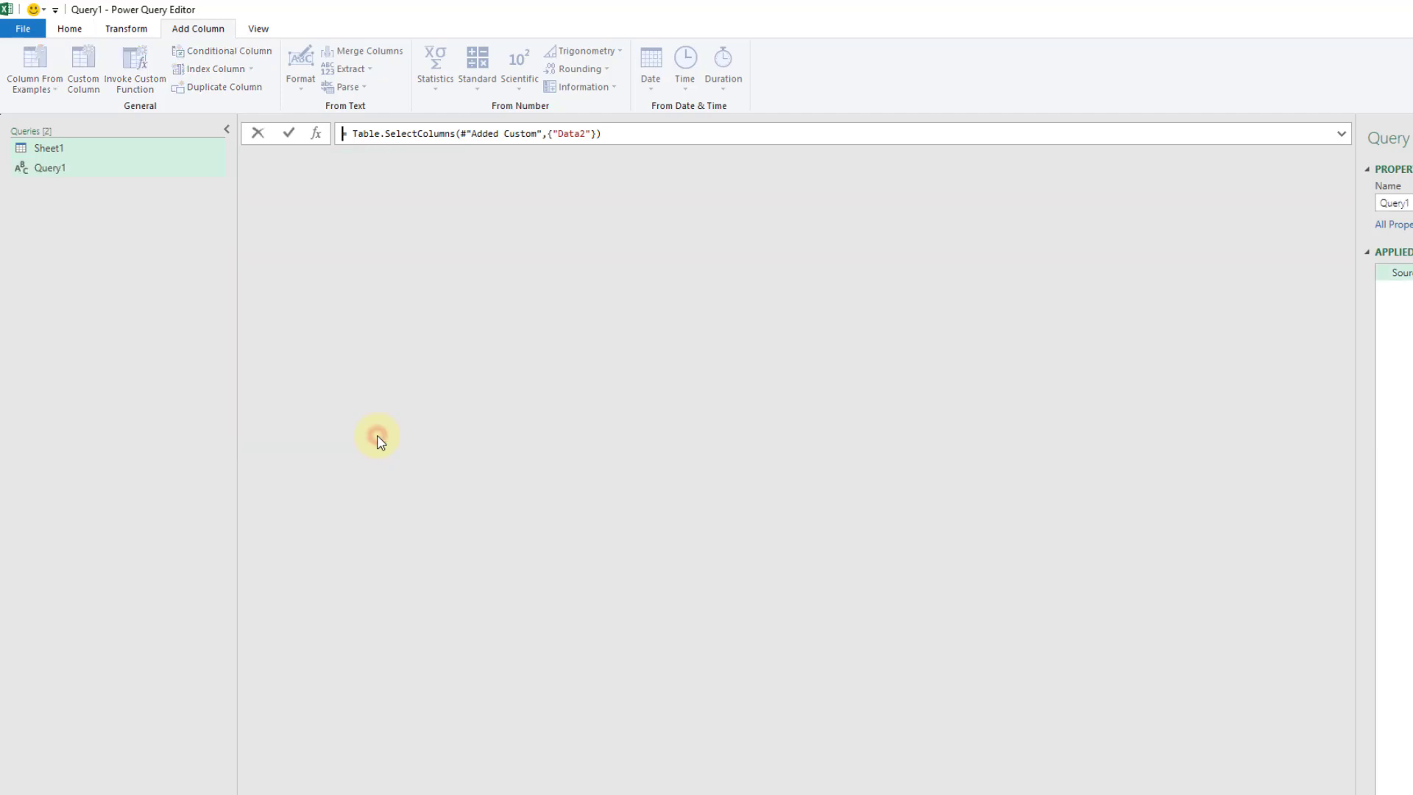
# Enter the formula = Table.Combine() in Query1's formula bar, fixing the leftover 'table' text.
pyautogui.write('=')
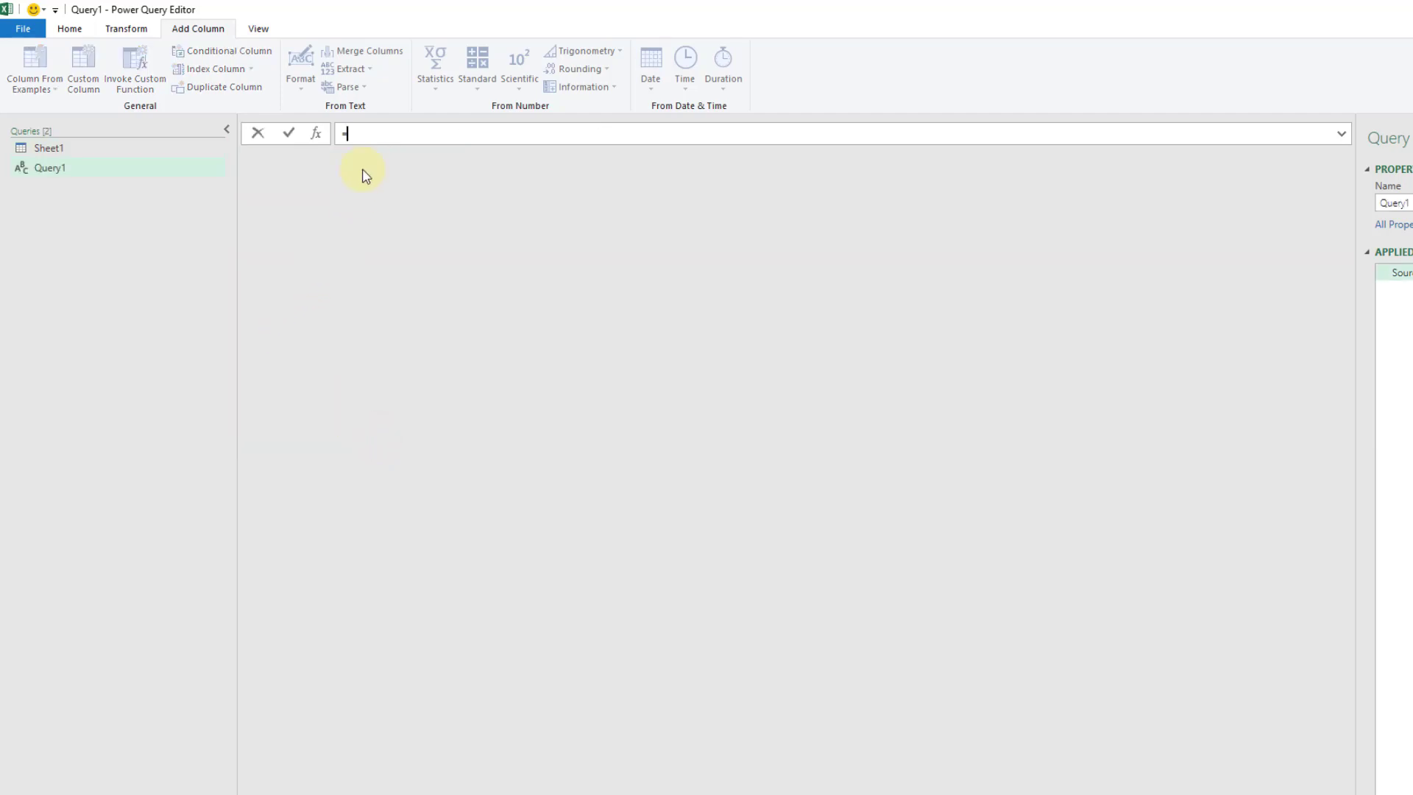
pyautogui.write('table')
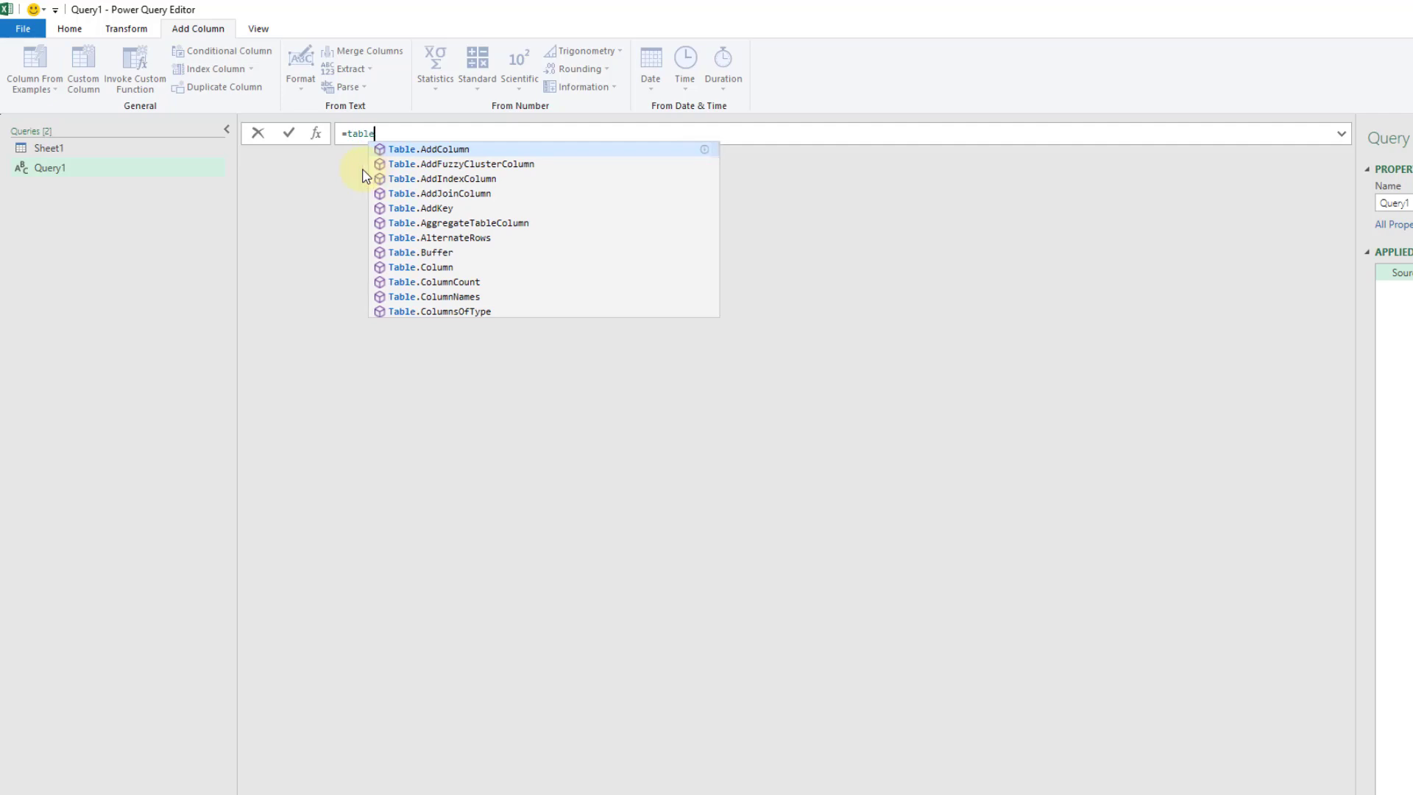
pyautogui.write('.combin')
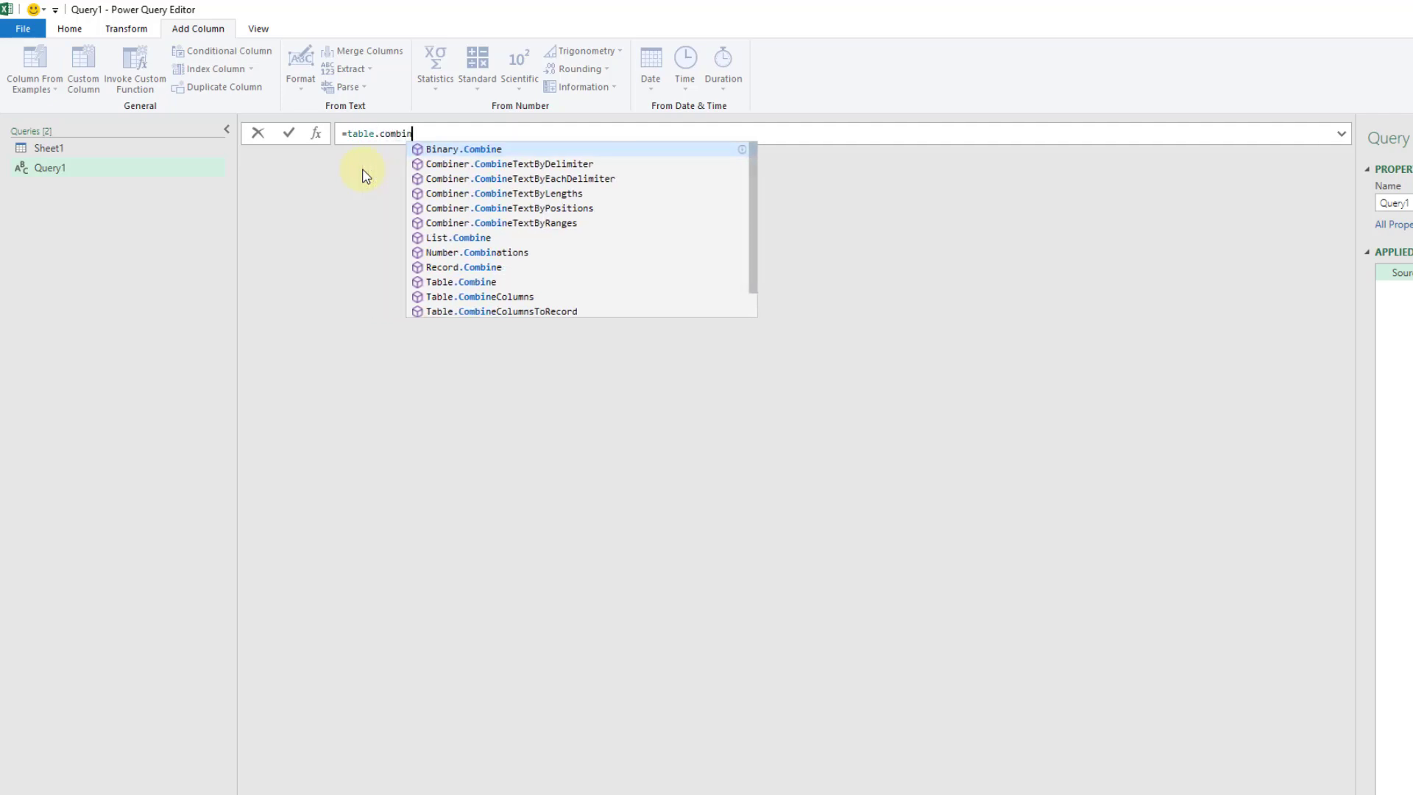
pyautogui.press('Down')
pyautogui.press('Down')
pyautogui.press('Down')
pyautogui.press('Down')
pyautogui.press('Down')
pyautogui.press('Down')
pyautogui.press('Down')
pyautogui.press('Down')
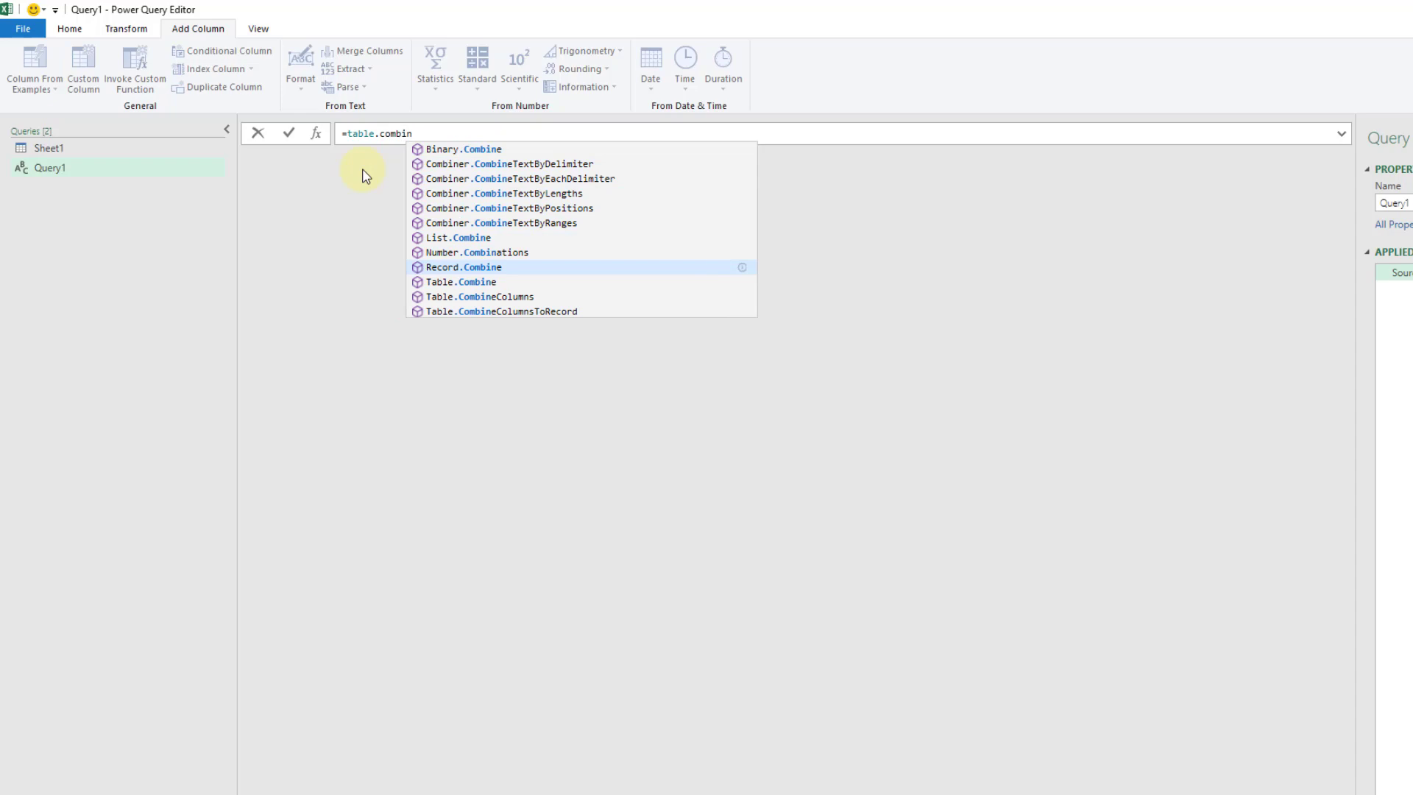
pyautogui.press('Down')
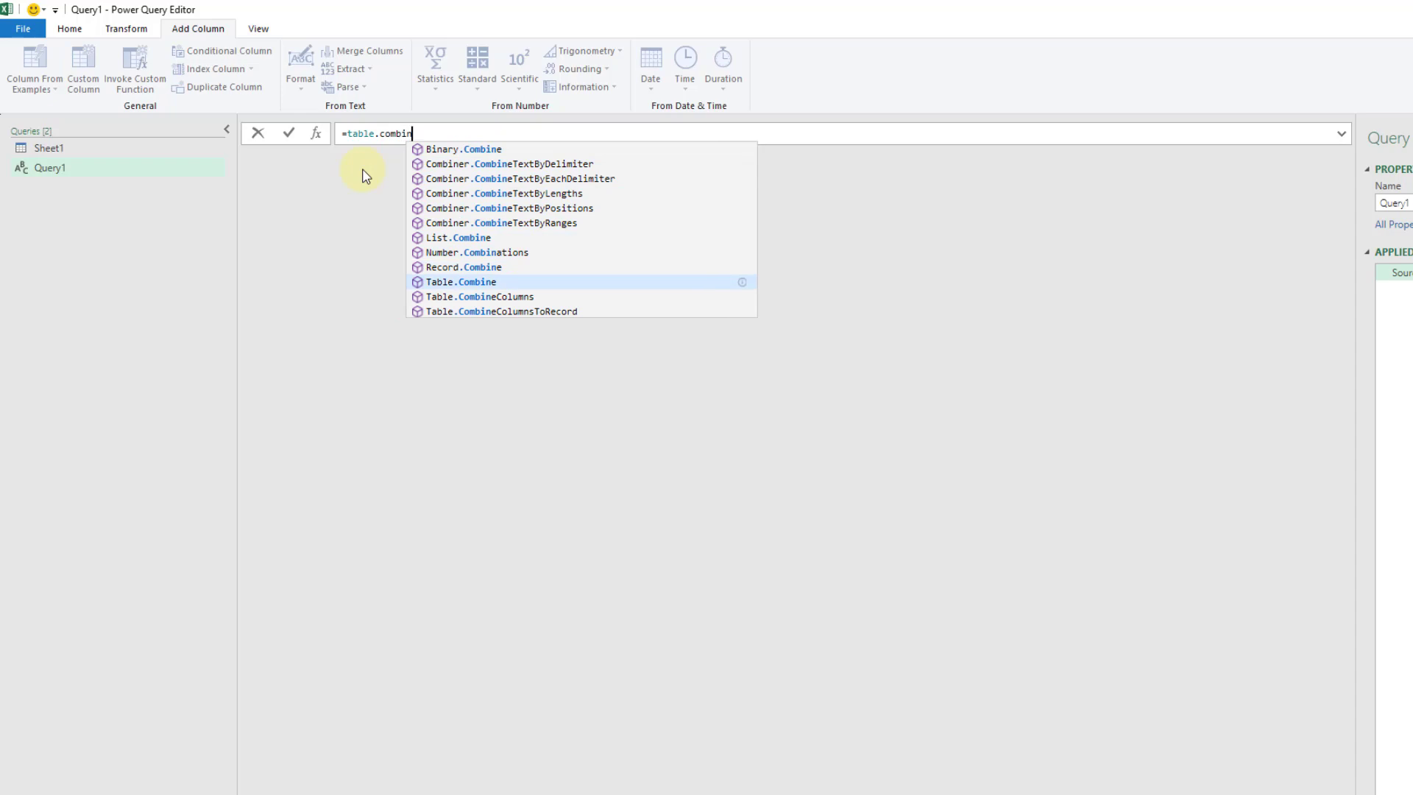
pyautogui.click(517, 289)
pyautogui.click(377, 134)
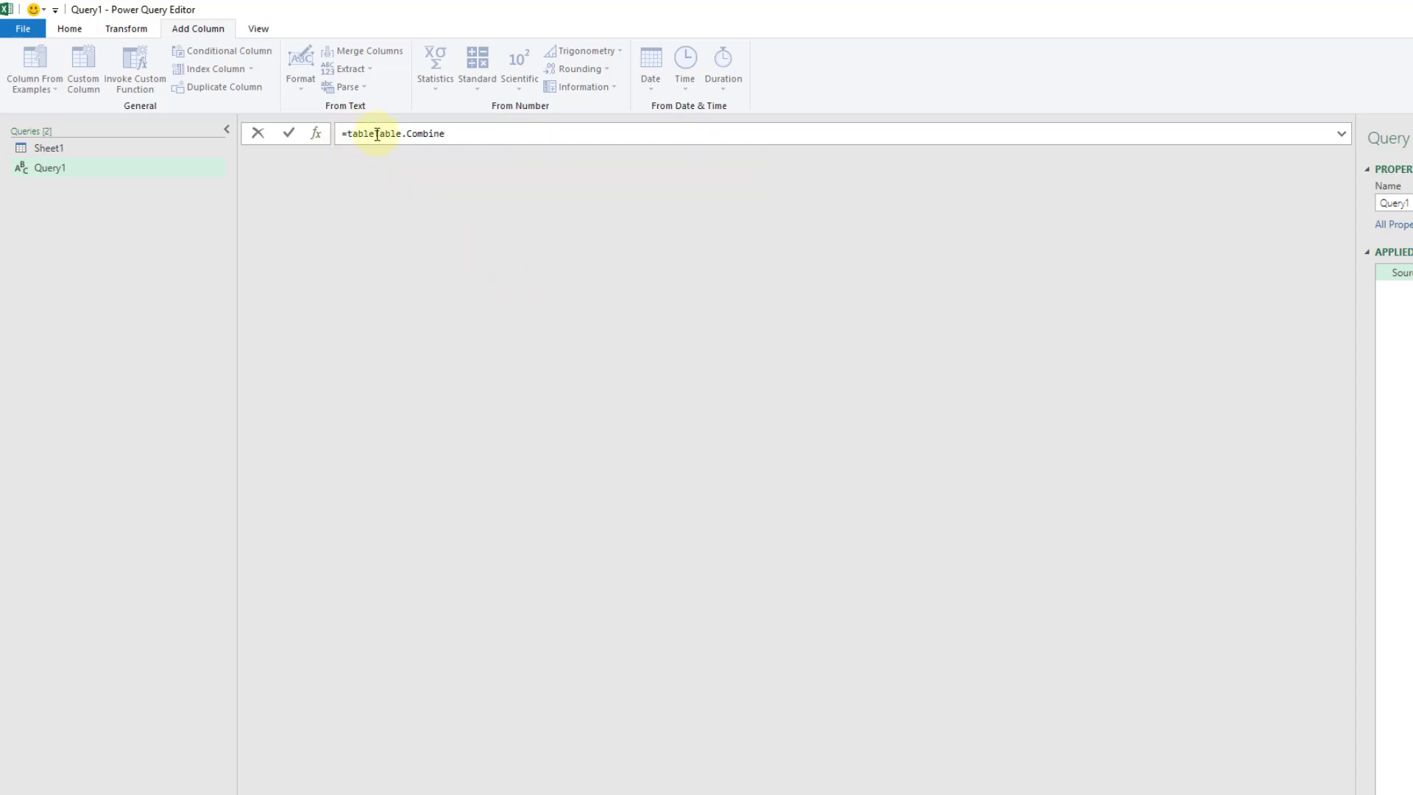
pyautogui.moveTo(374, 134); pyautogui.dragTo(349, 134)
pyautogui.press('BackSpace')
pyautogui.click(427, 134)
pyautogui.write('(')
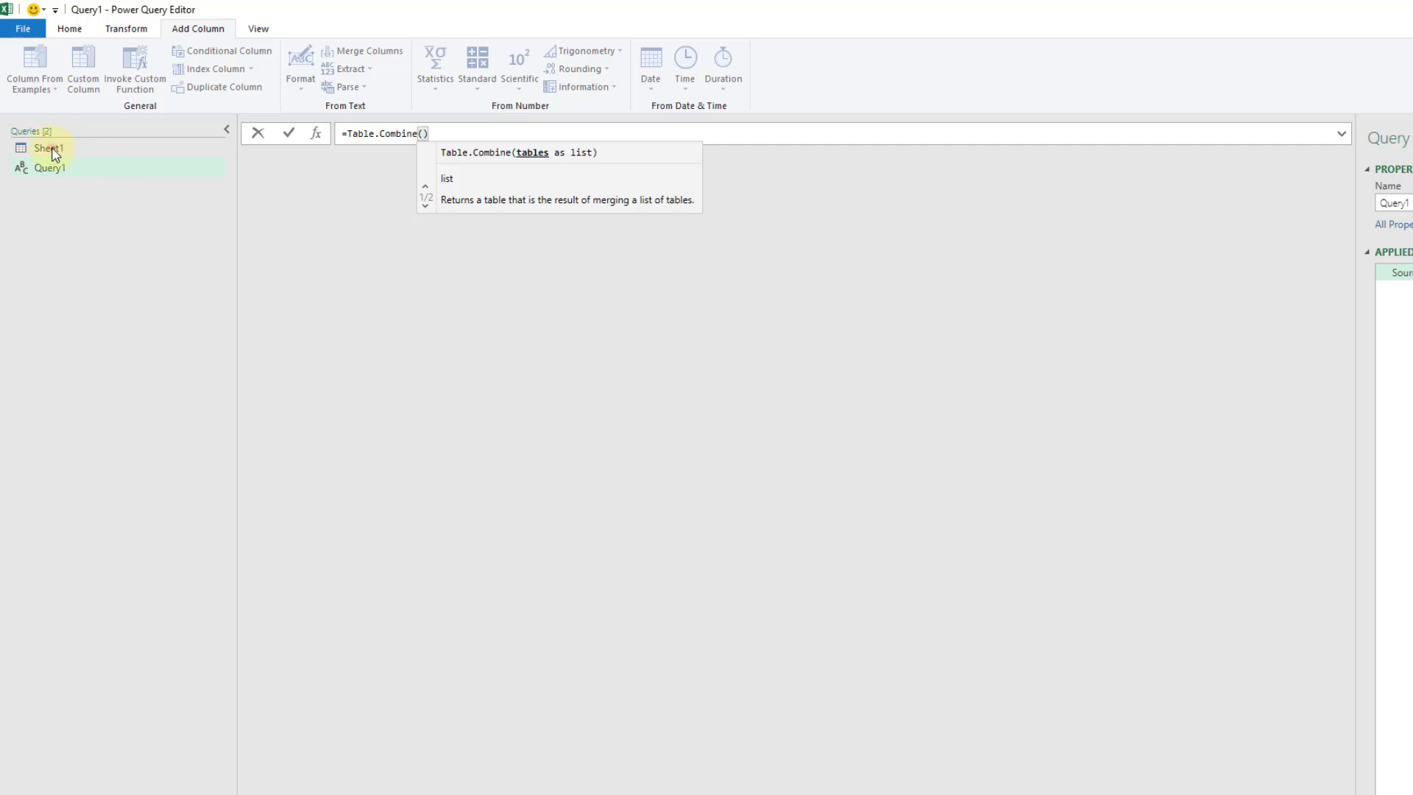
pyautogui.press('Return')
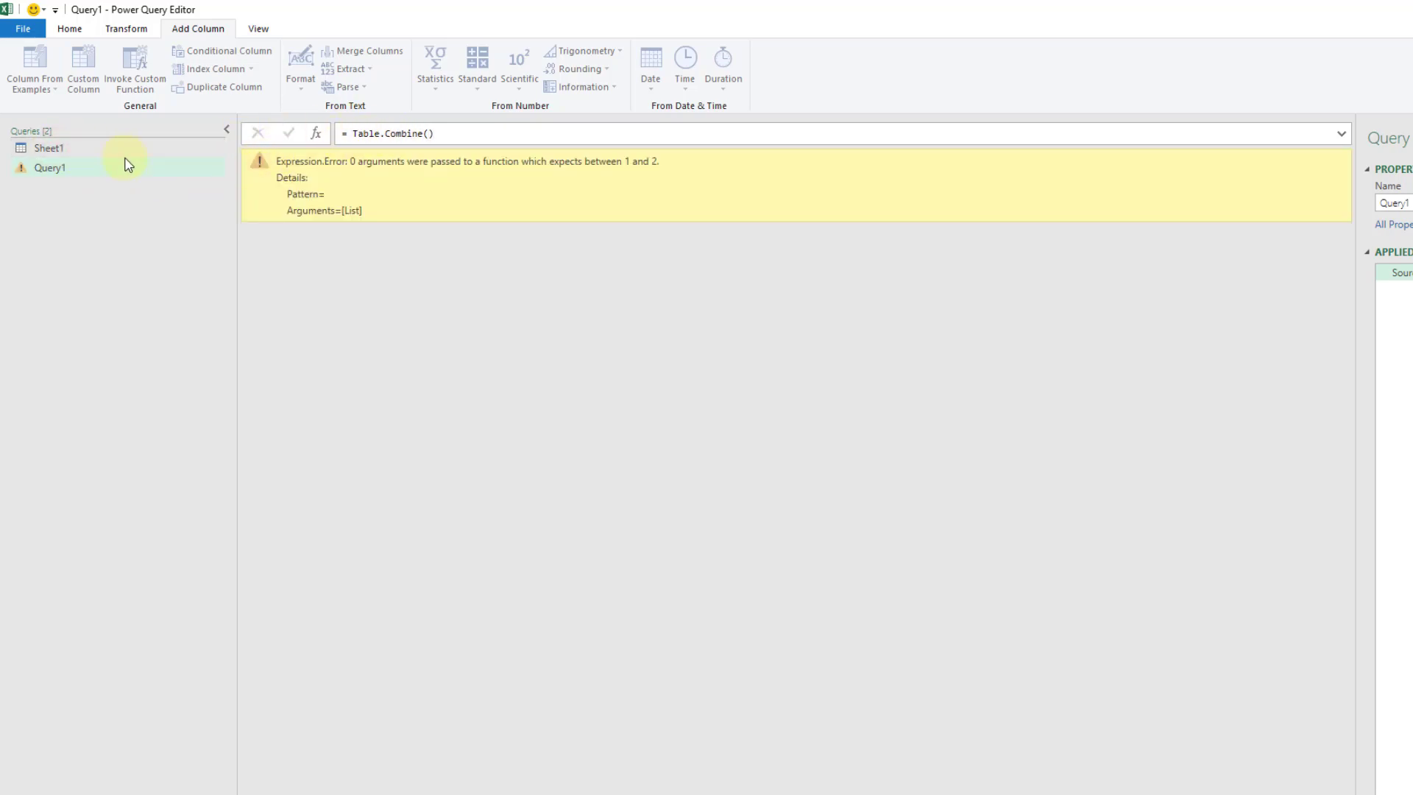
# Convert the Sheet1 query's Data2 column to a list of five tables, then return to Query1.
pyautogui.click(104, 147)
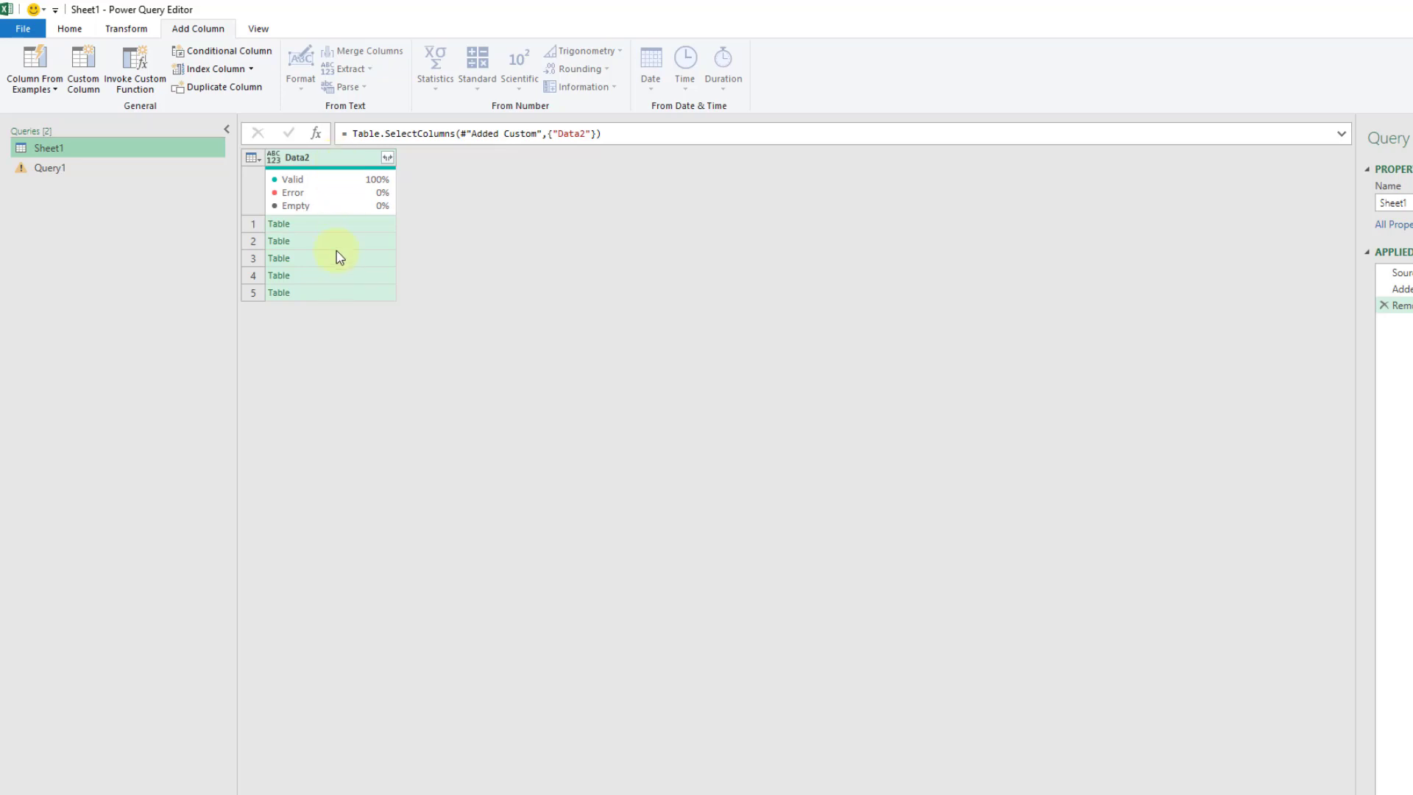
pyautogui.click(339, 156)
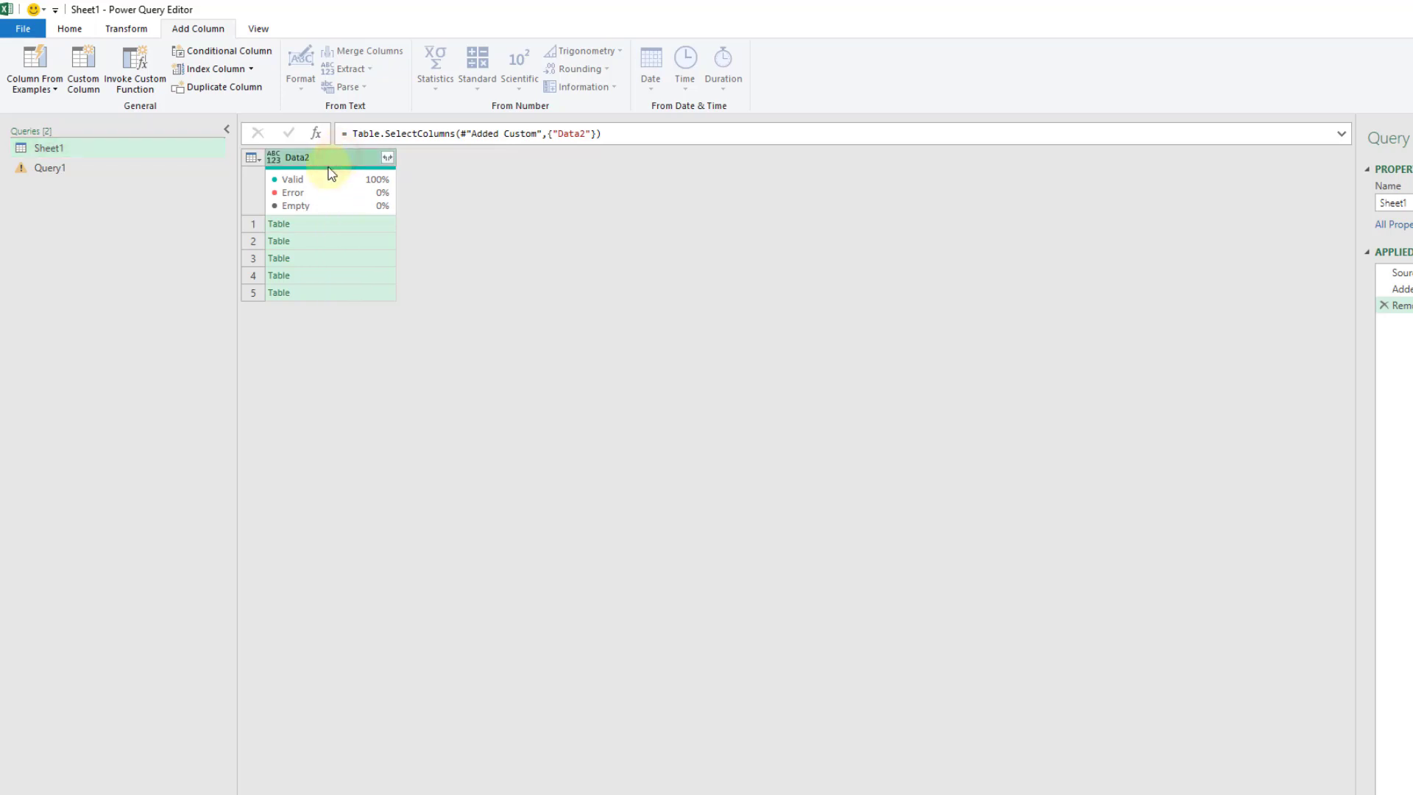
pyautogui.click(139, 29)
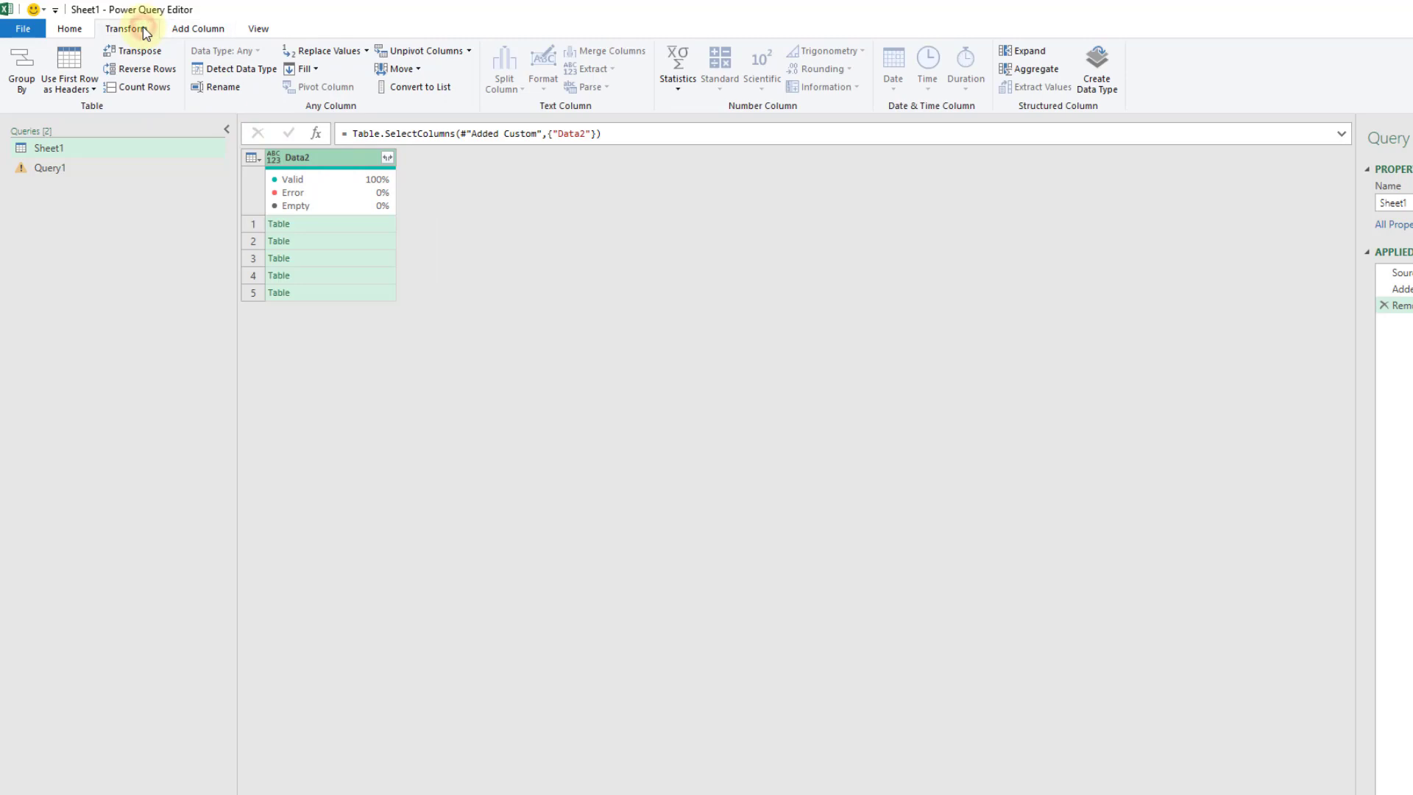
pyautogui.click(422, 88)
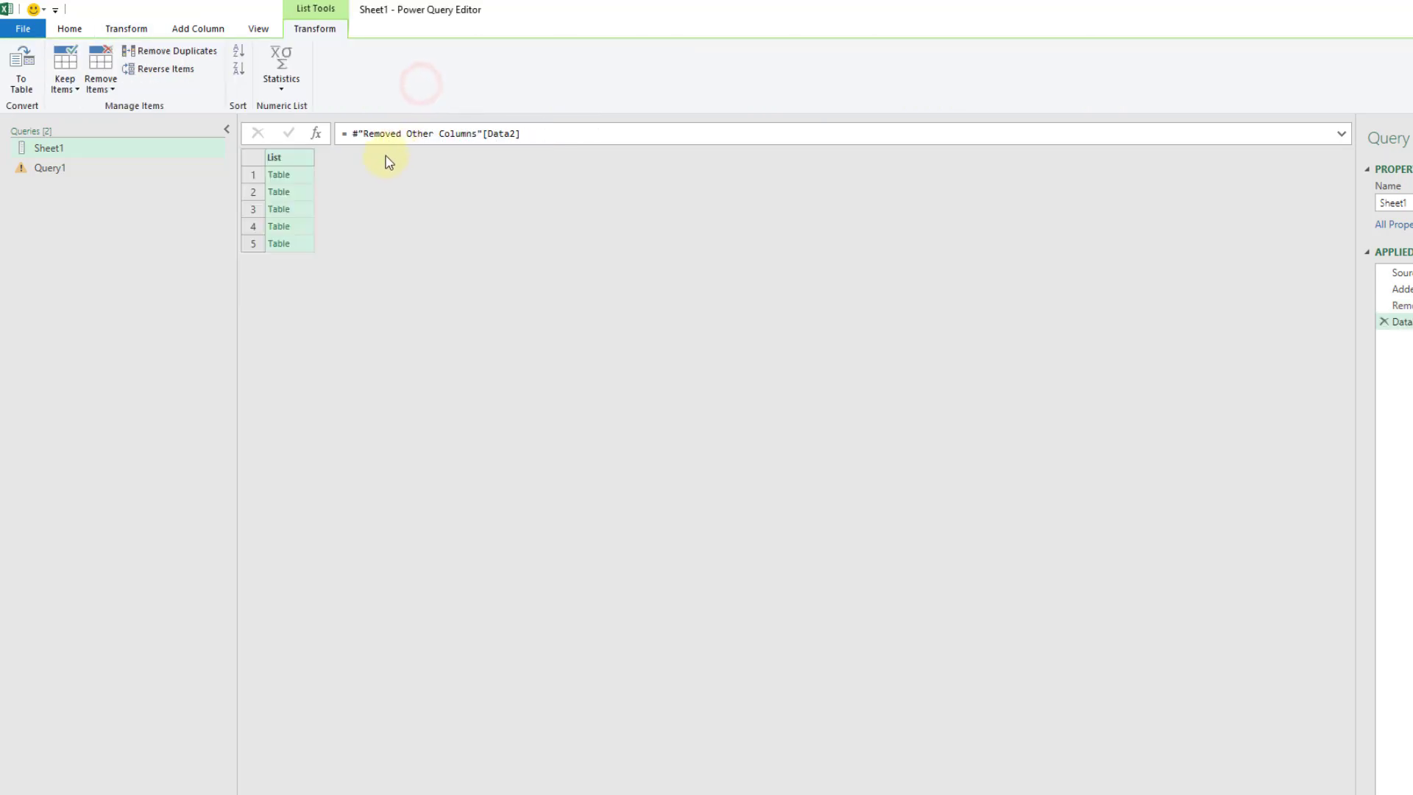
pyautogui.click(296, 175)
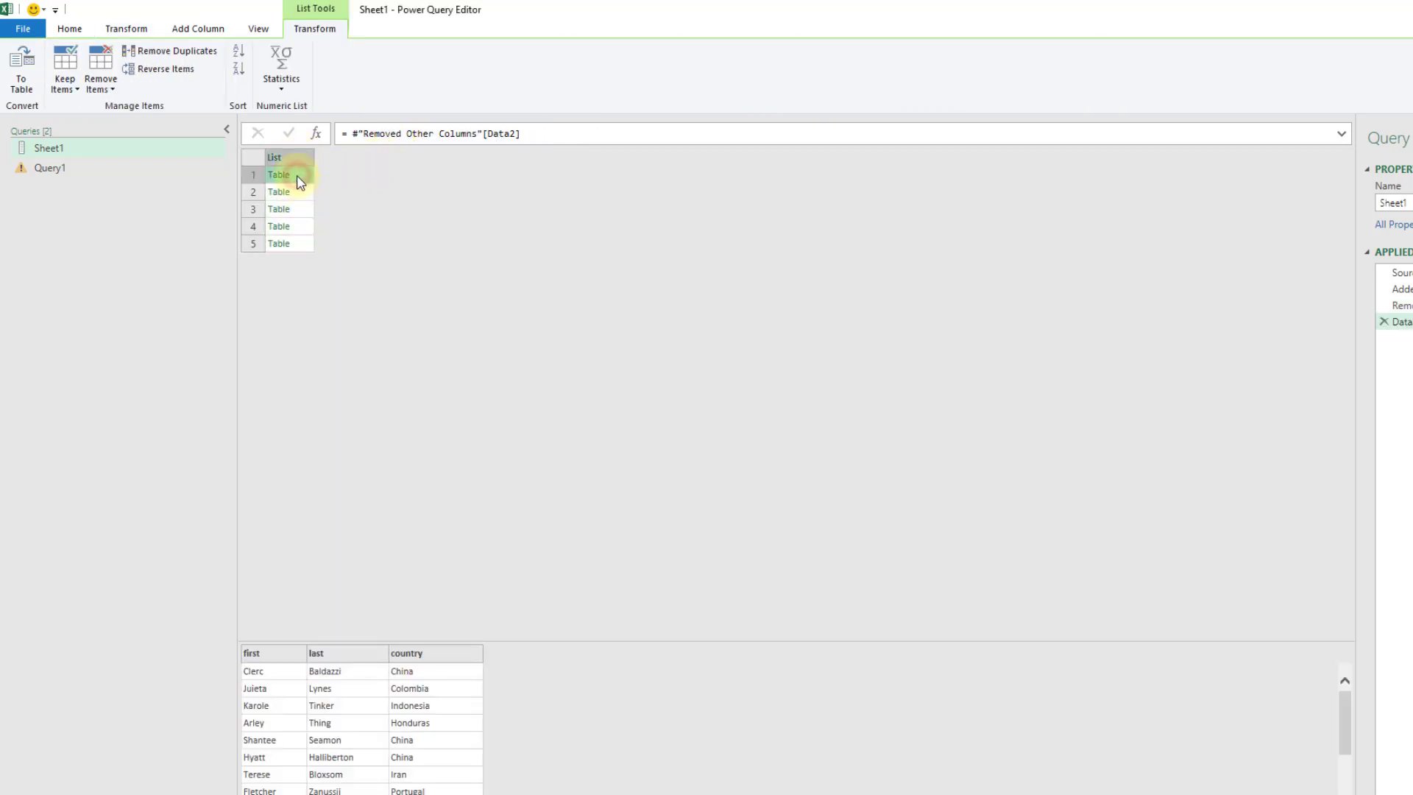
pyautogui.click(57, 169)
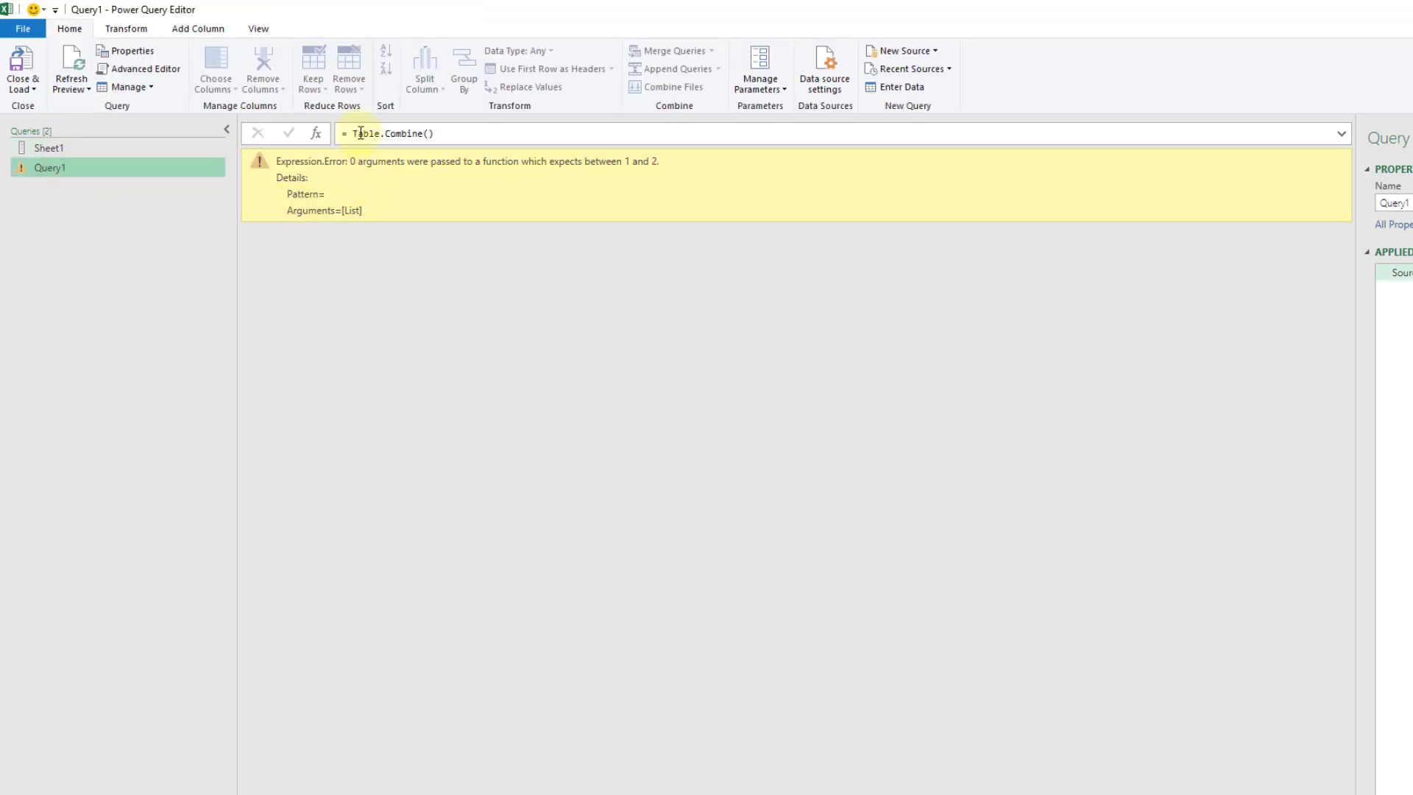
# Insert Sheet1 as the argument so Query1 reads = Table.Combine(Sheet1).
pyautogui.click(428, 133)
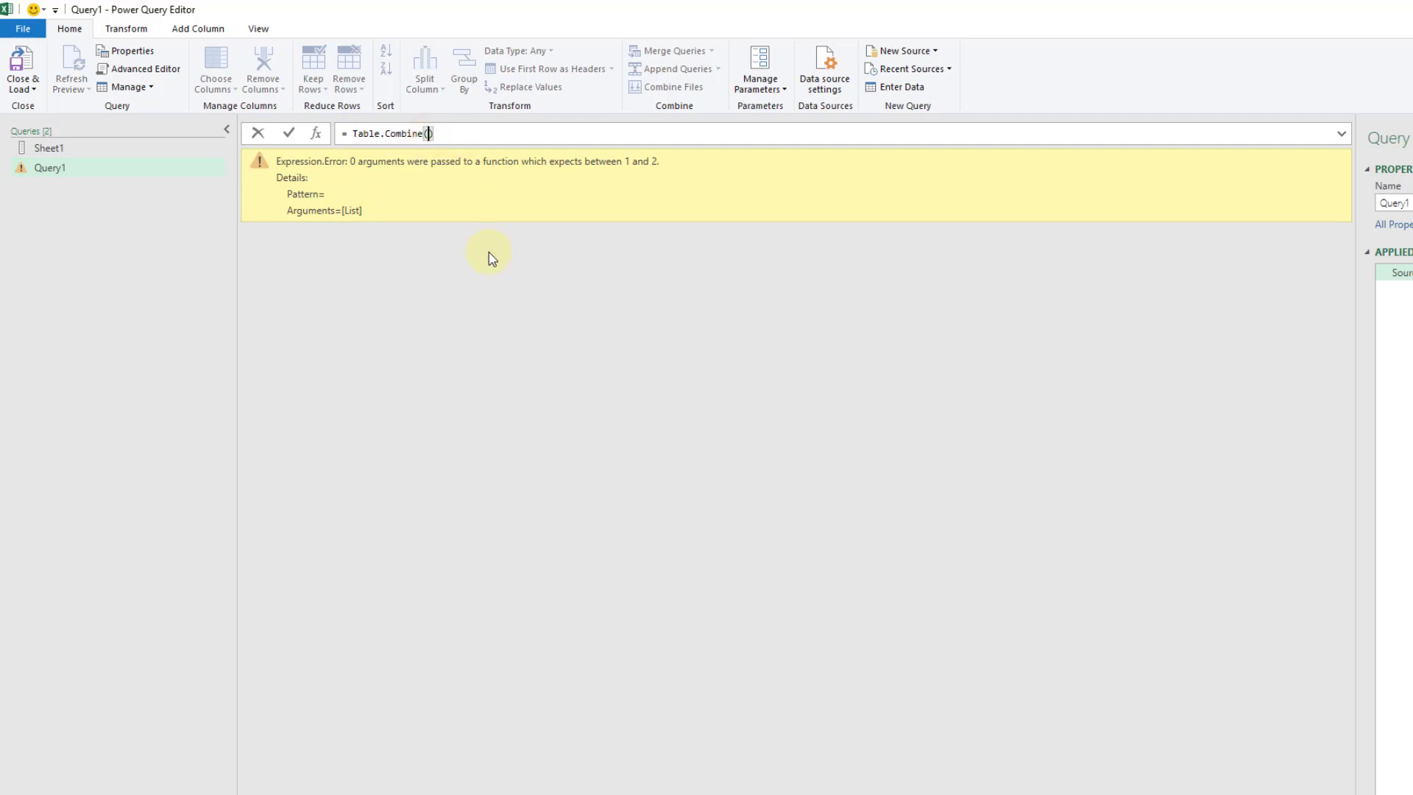
pyautogui.write('sheet')
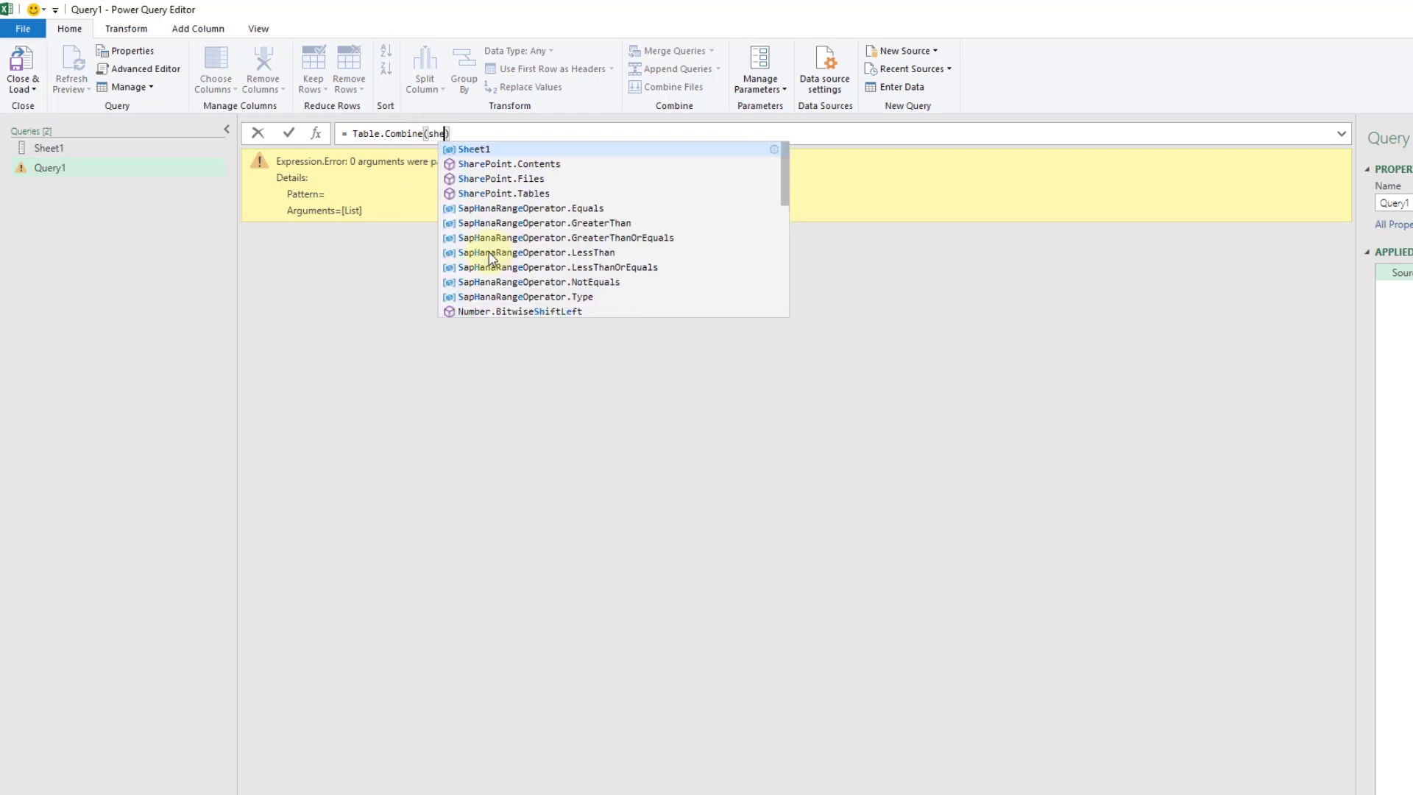
pyautogui.press('Tab')
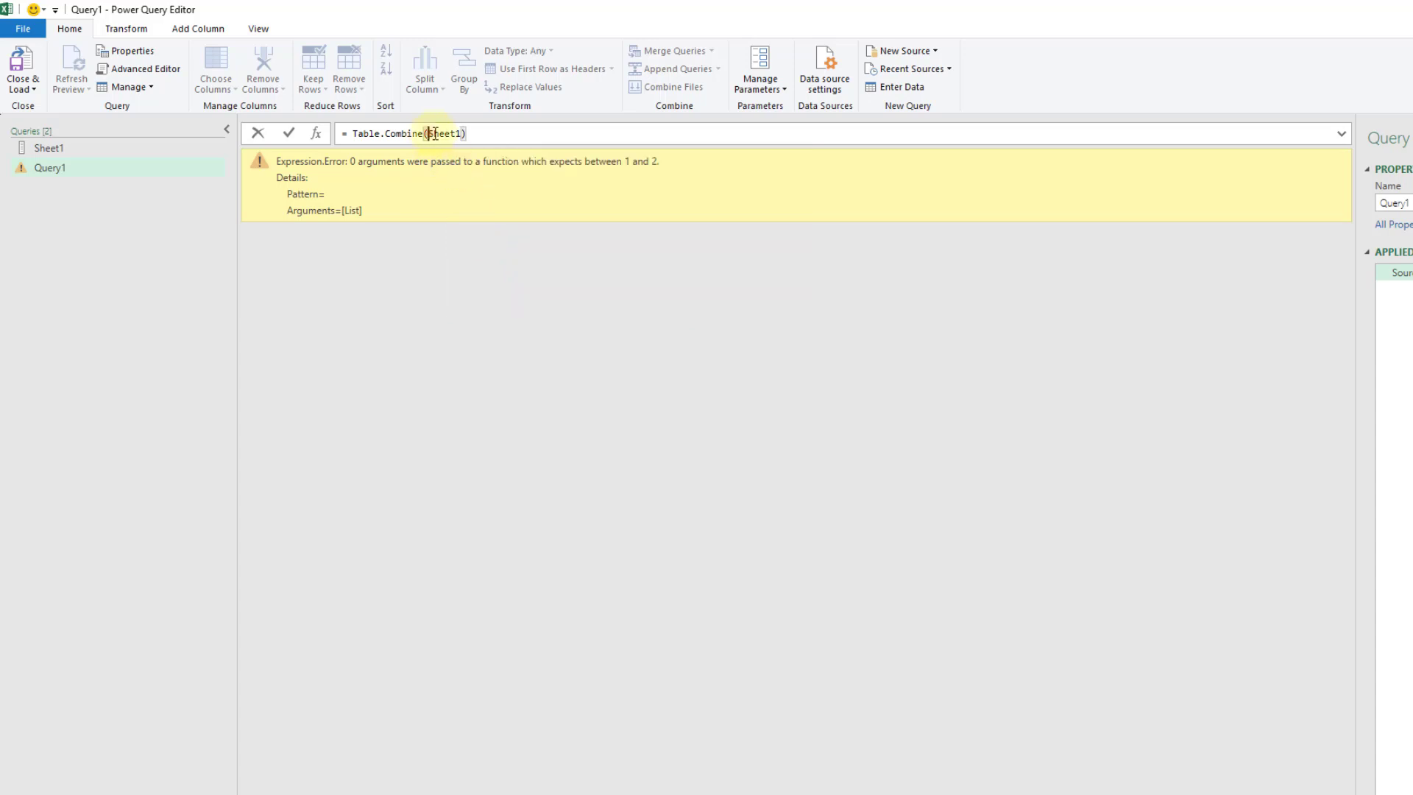
pyautogui.moveTo(428, 133); pyautogui.dragTo(461, 133)
# Commit Table.Combine(Sheet1), then check the merged last, country, city and email columns for nulls.
pyautogui.click(289, 133)
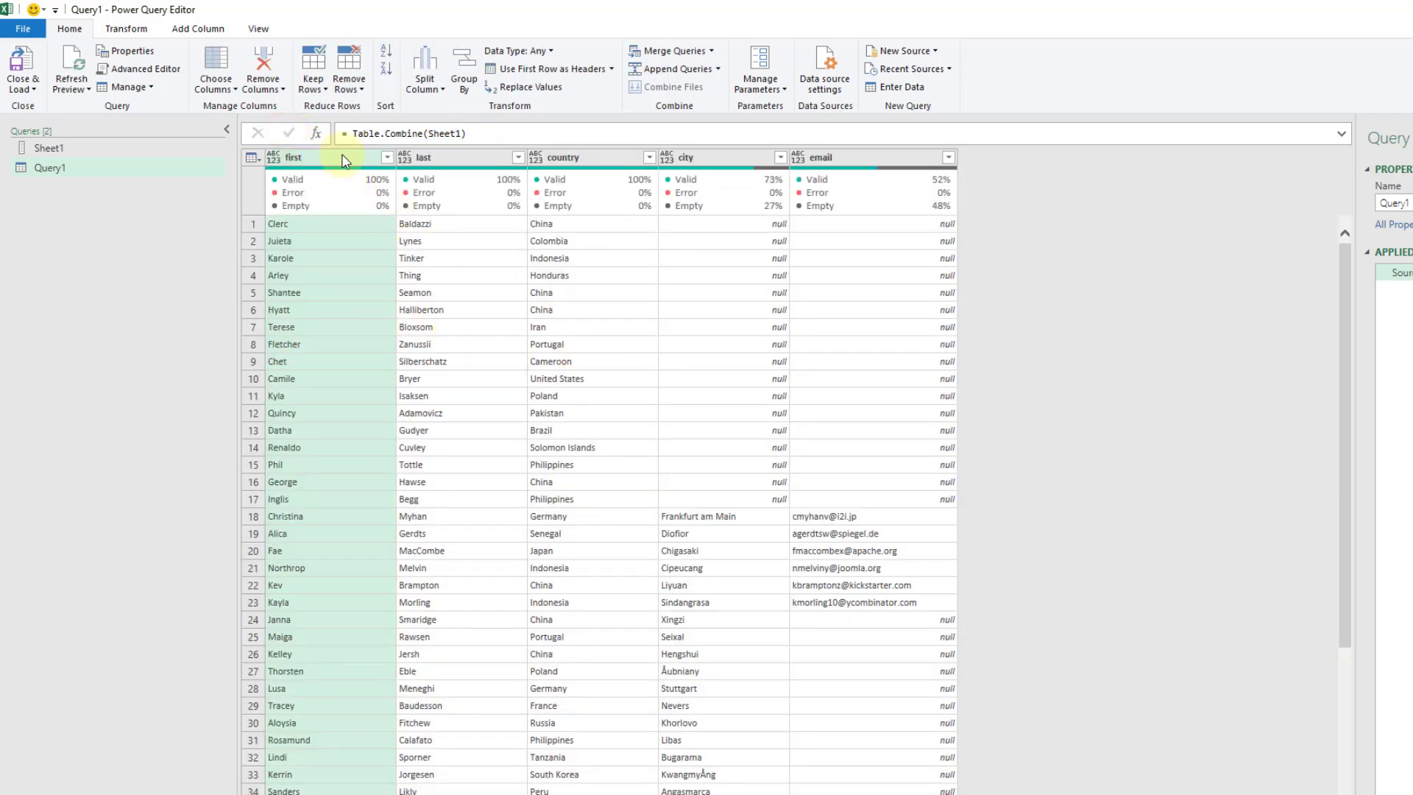
pyautogui.click(452, 157)
pyautogui.click(586, 157)
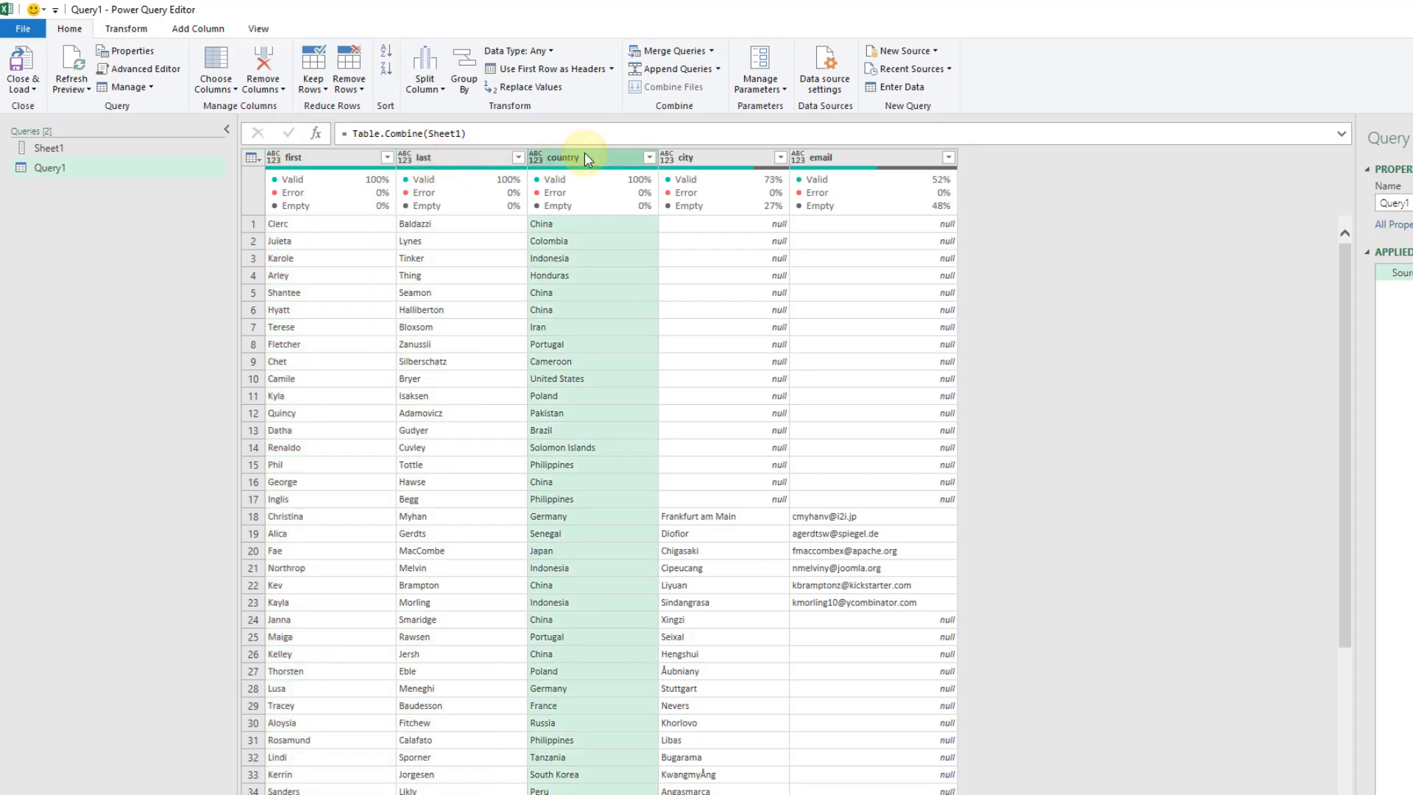
pyautogui.click(716, 157)
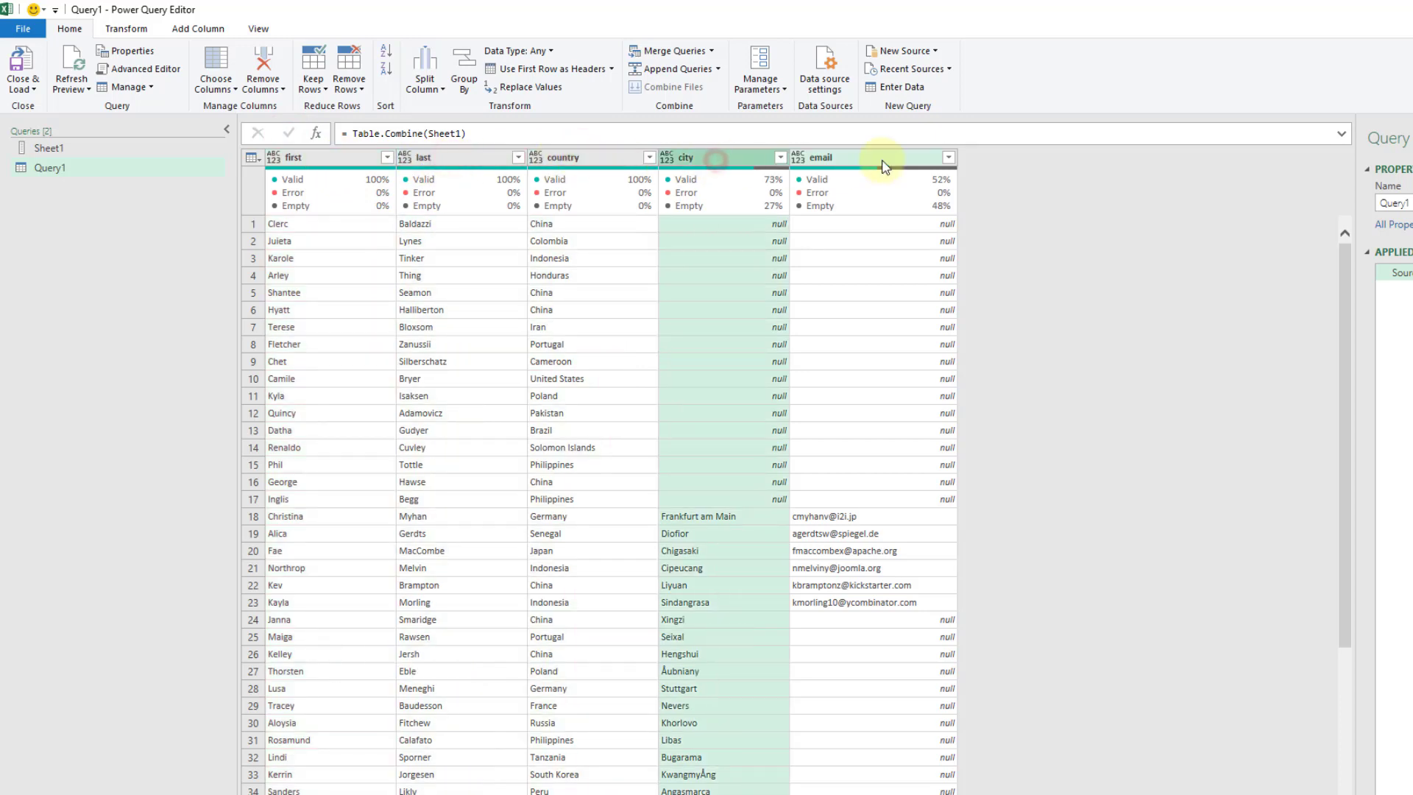
pyautogui.click(882, 157)
pyautogui.scroll(-7, 725, 315)
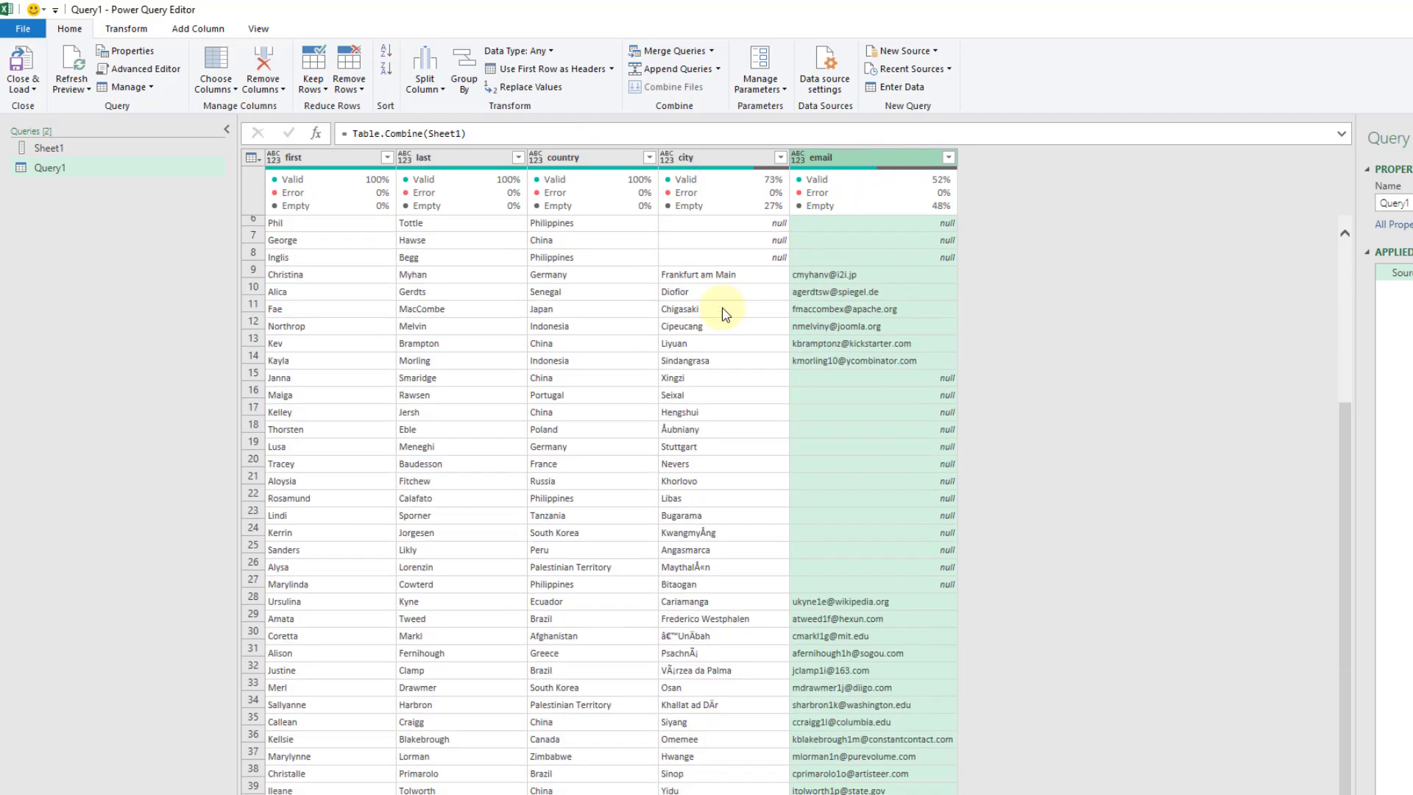
pyautogui.scroll(-3, 725, 315)
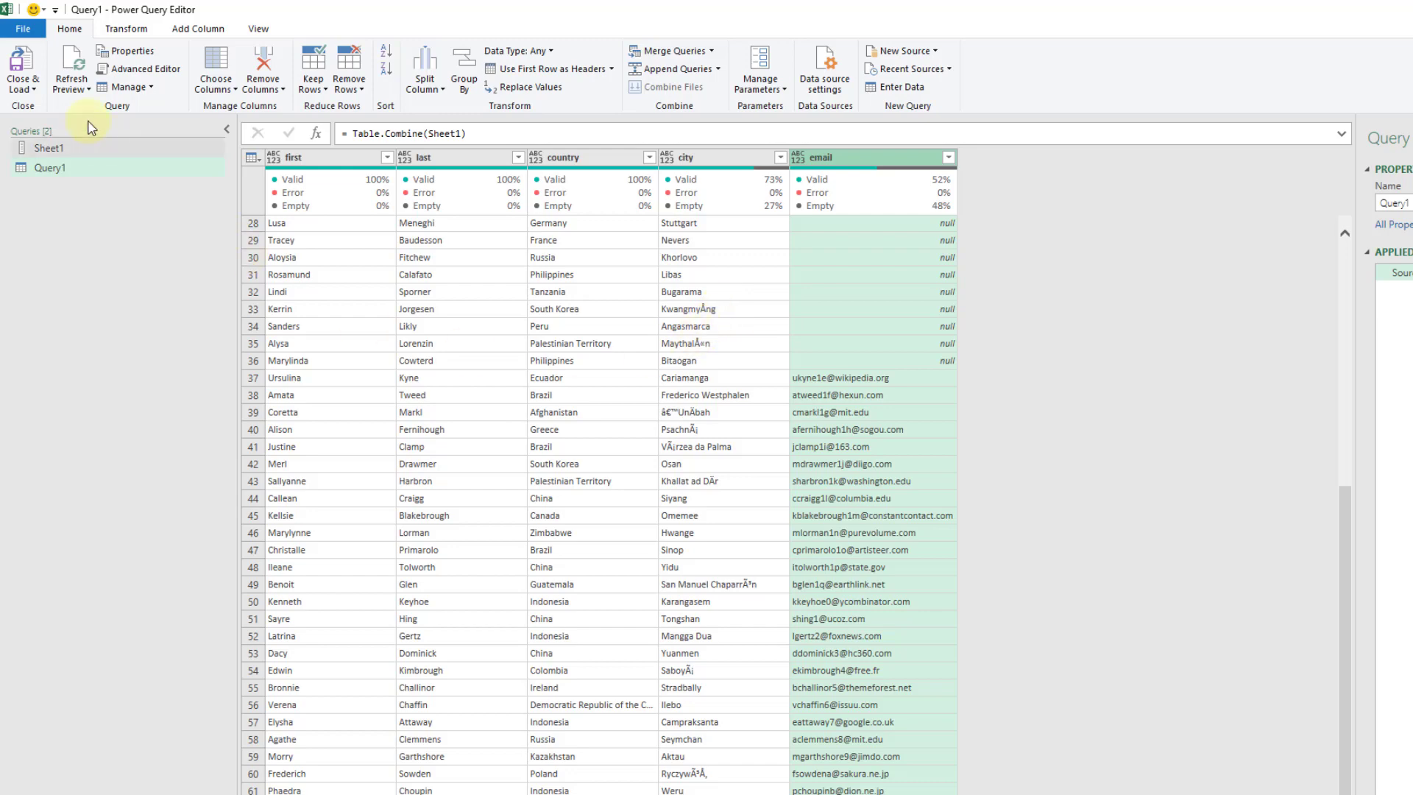
# Load Query1 into Excel as a table on a new worksheet with Close & Load To.
pyautogui.click(26, 87)
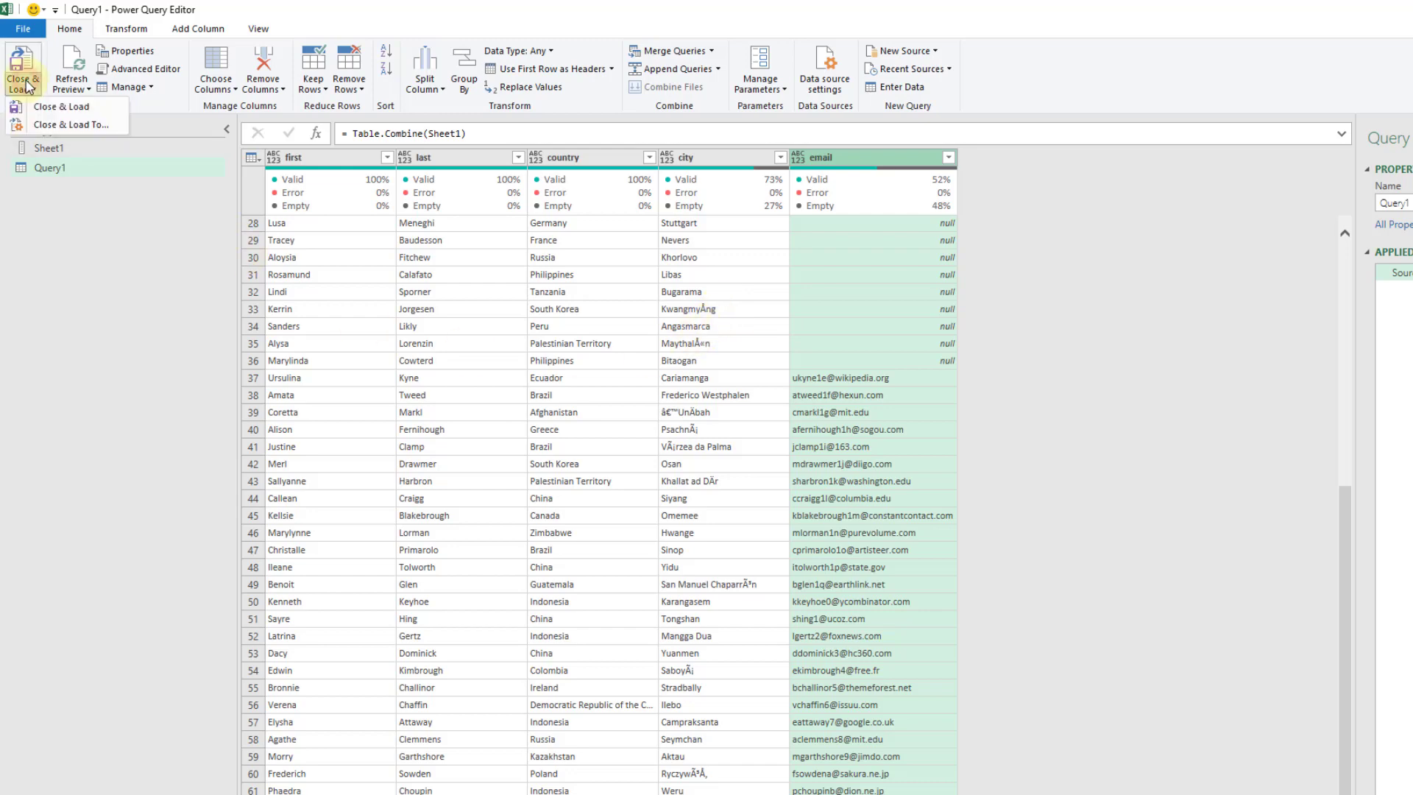
pyautogui.click(59, 124)
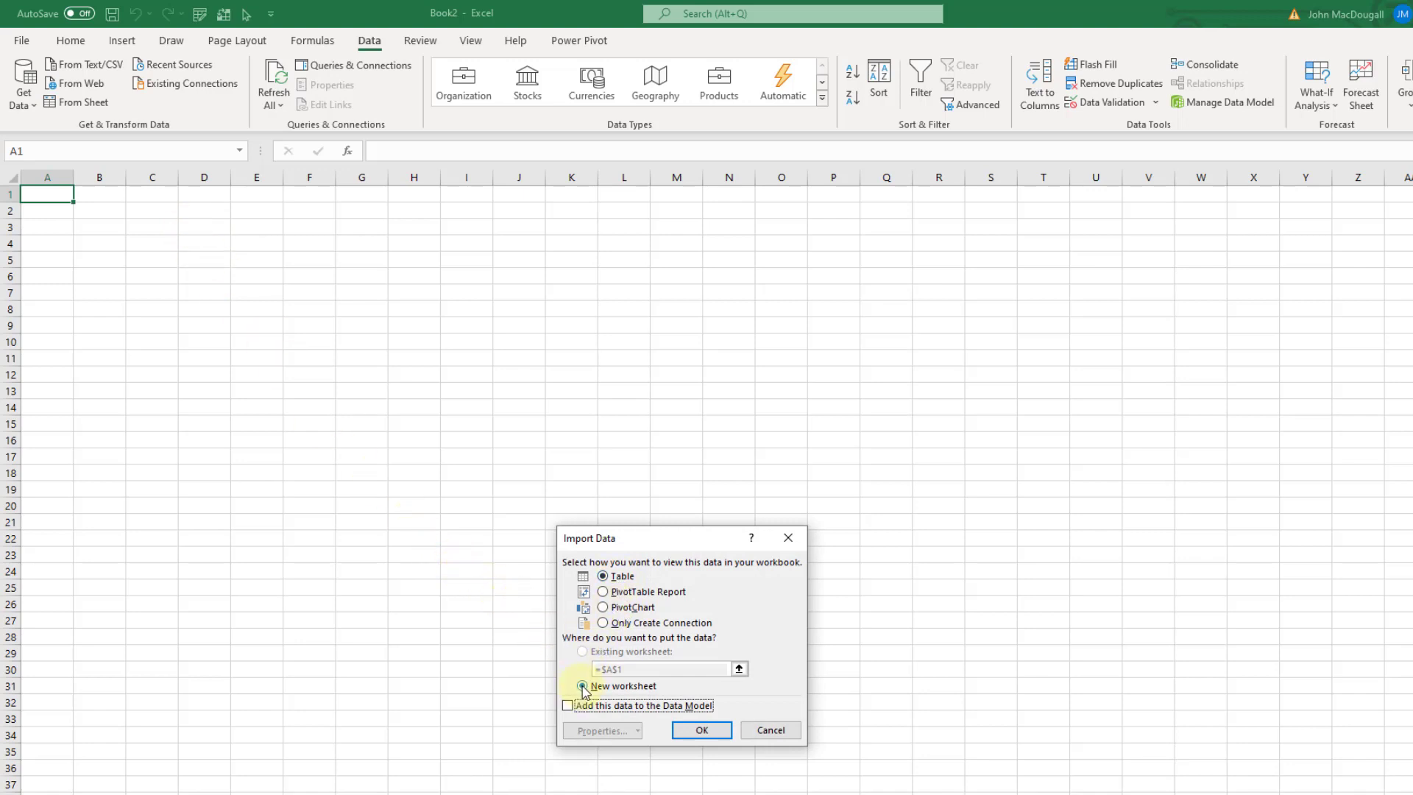
pyautogui.click(700, 732)
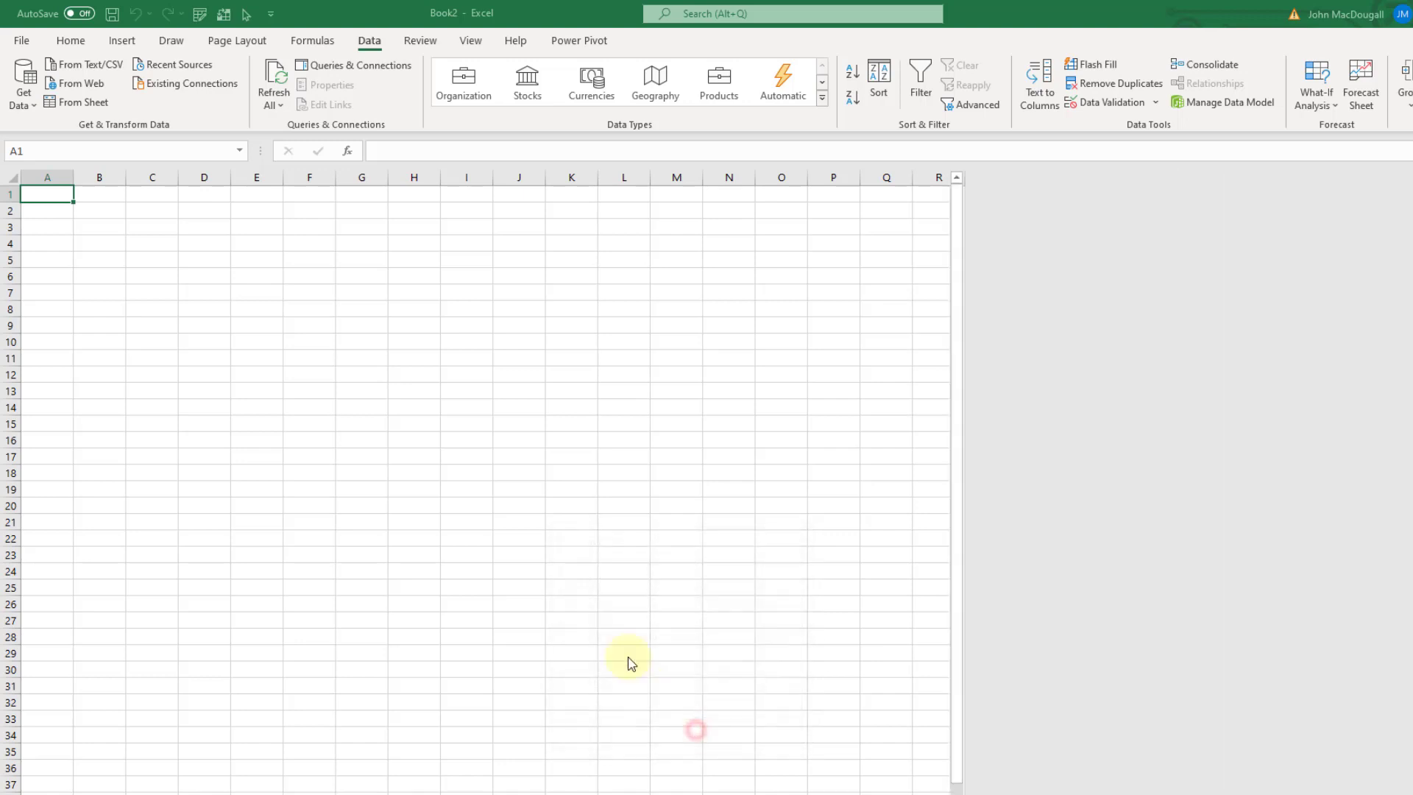